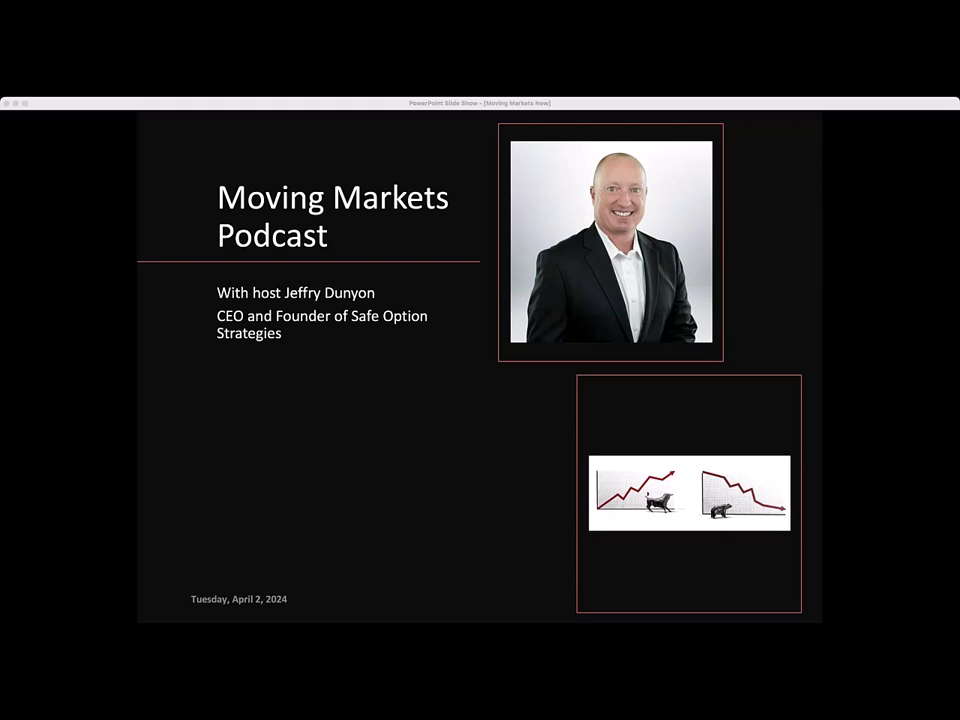
click(859, 244)
click(857, 287)
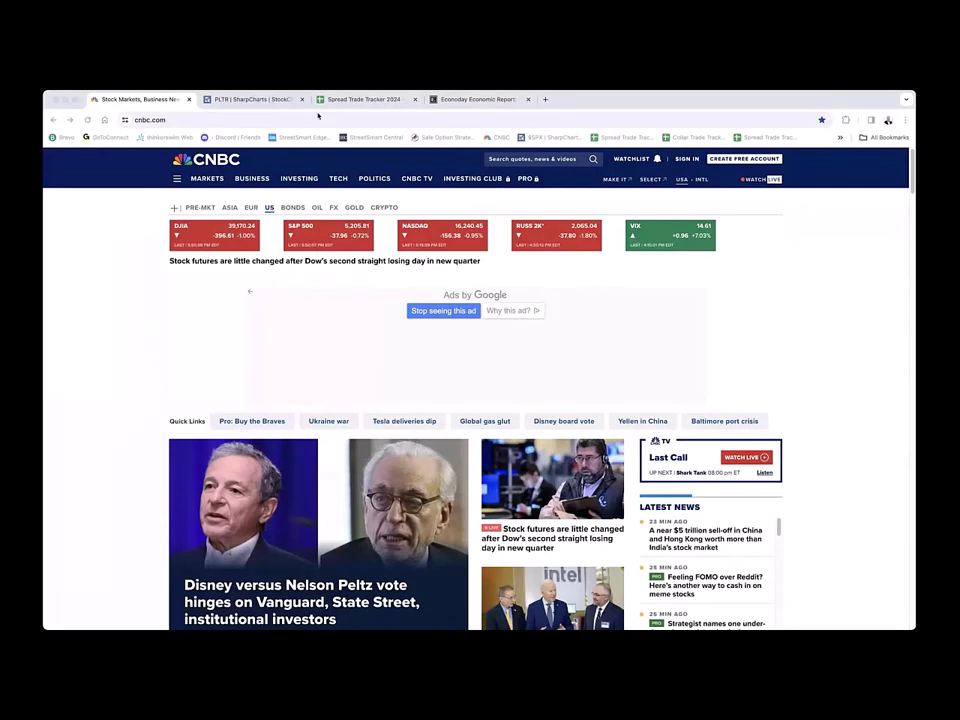
Open the GS daily chart in StockCharts and draw pairs of horizontal lines above and below the latest price
click(276, 101)
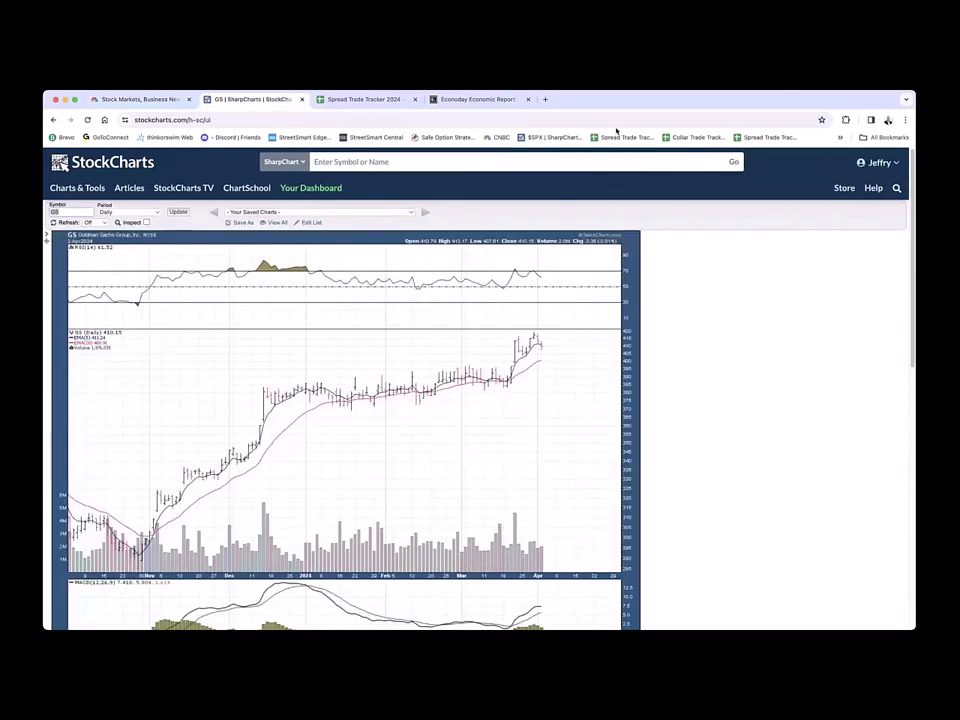
drag(910, 226, 912, 262)
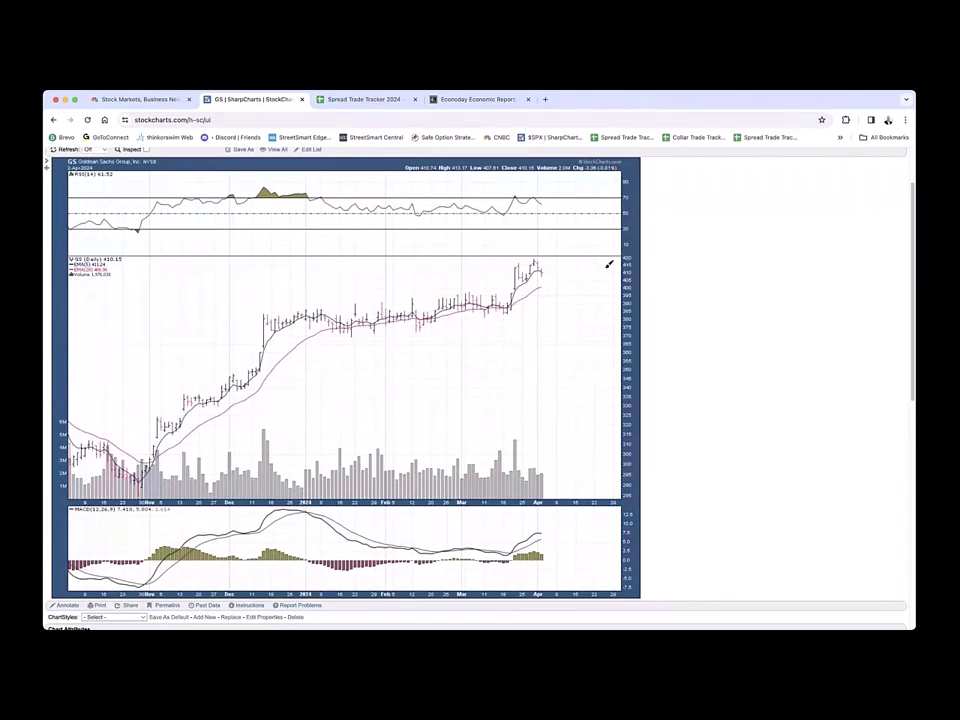
mouse_move(592, 258)
mouse_down()
mouse_move(542, 253)
mouse_move(622, 259)
mouse_up()
drag(541, 247, 622, 247)
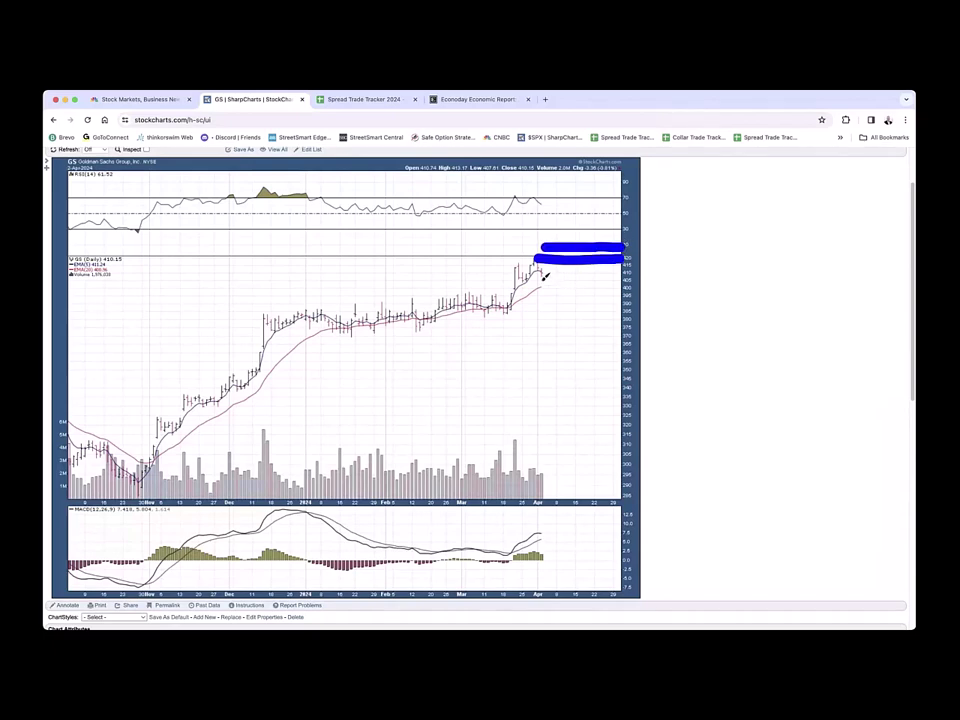
drag(538, 282, 622, 283)
drag(567, 270, 627, 271)
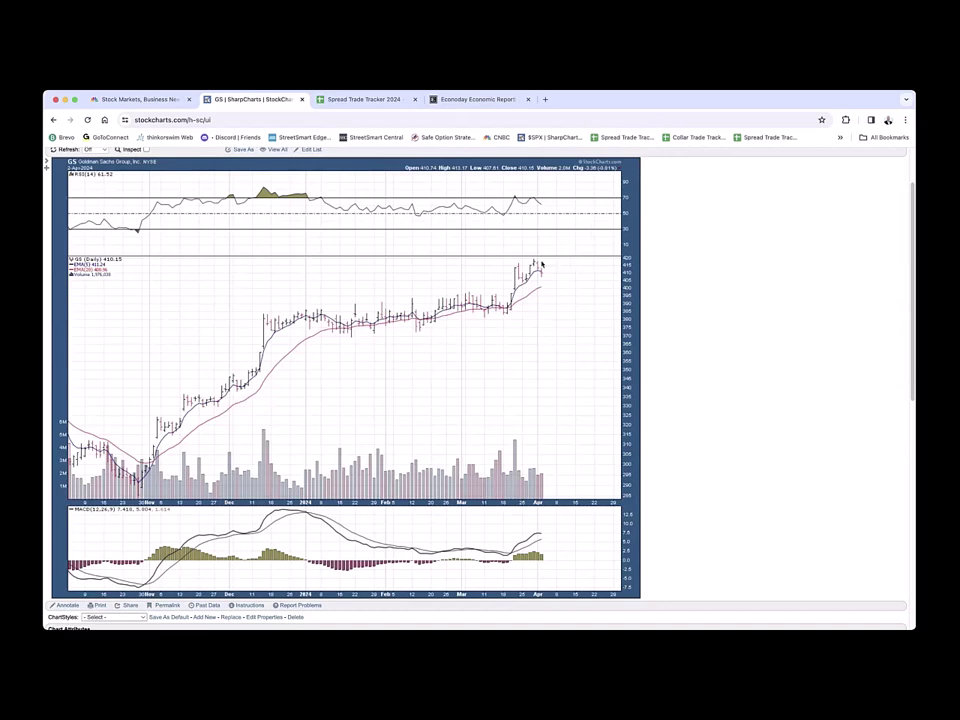
Draw paired horizontal lines above and below the latest GS price again, with arrows branching up and down towards them
drag(540, 258, 620, 258)
drag(543, 251, 616, 250)
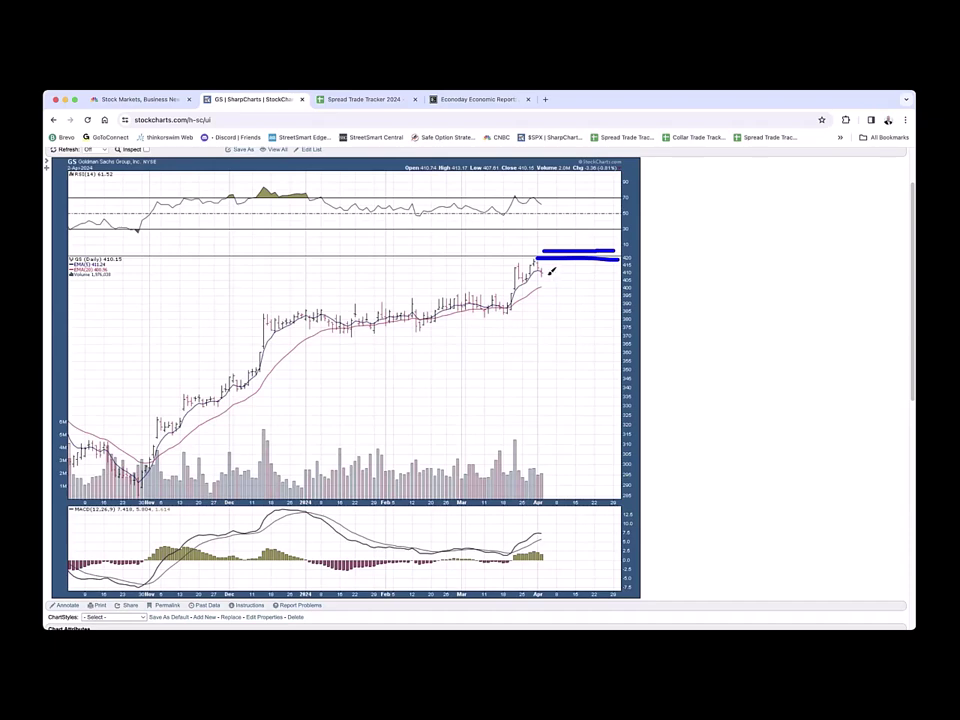
mouse_move(548, 268)
mouse_down()
mouse_move(628, 274)
mouse_move(570, 284)
mouse_move(612, 284)
mouse_up()
drag(538, 268, 562, 237)
drag(562, 237, 541, 297)
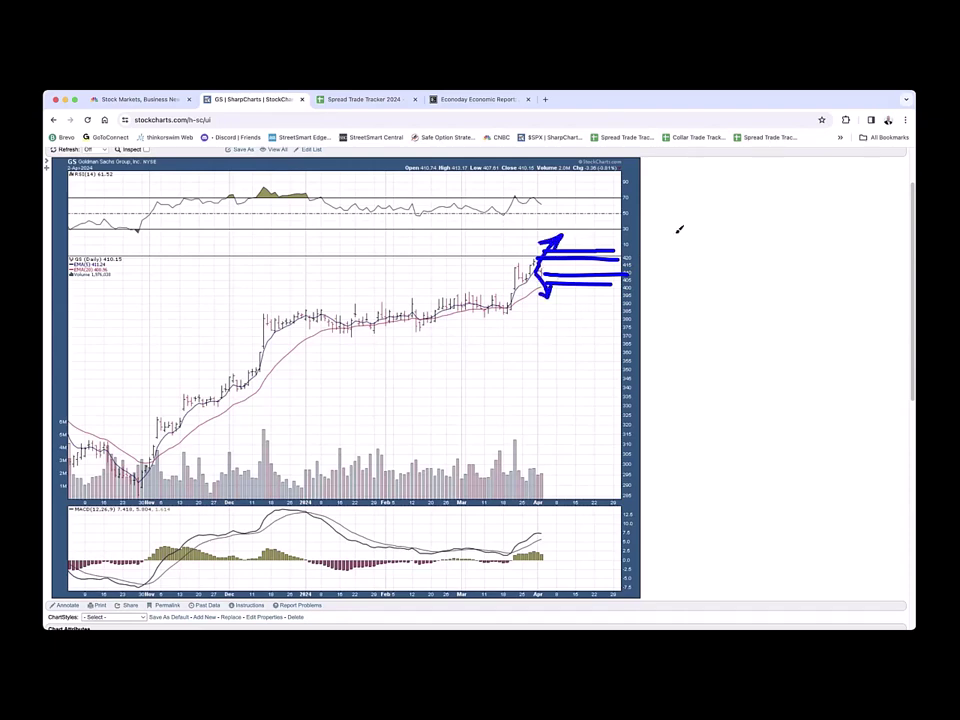
Handwrite 3.30 in the blank area beside the GS chart and a second figure starting with 3 beneath it
mouse_move(680, 217)
mouse_down()
mouse_move(692, 222)
mouse_move(666, 248)
mouse_move(692, 219)
mouse_move(680, 236)
mouse_up()
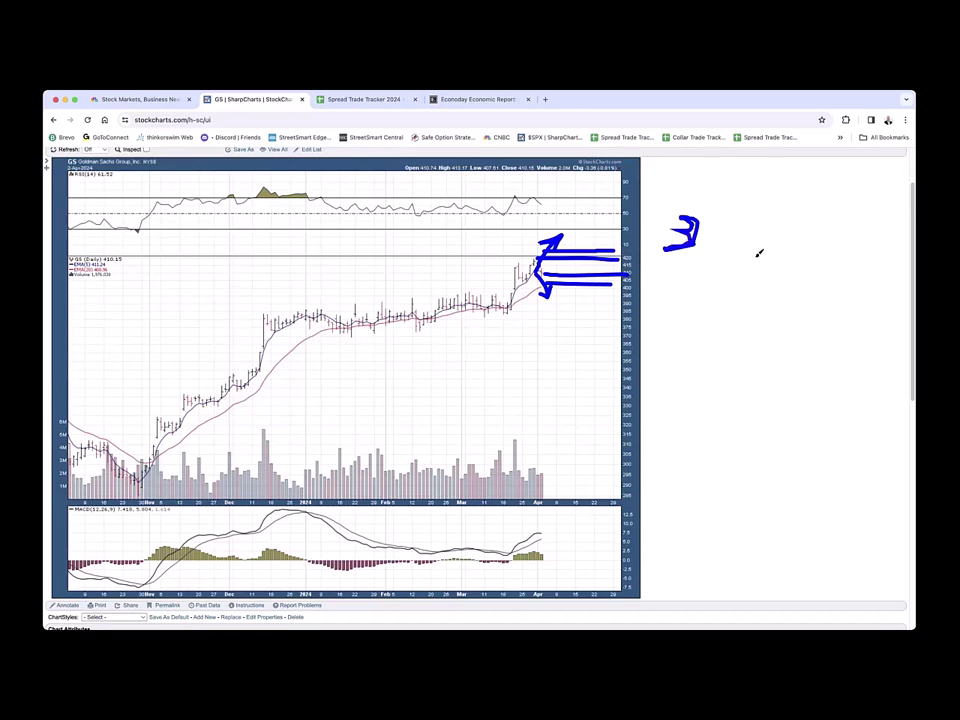
click(708, 243)
mouse_move(727, 219)
mouse_down()
mouse_move(754, 220)
mouse_move(735, 259)
mouse_up()
drag(776, 226, 778, 224)
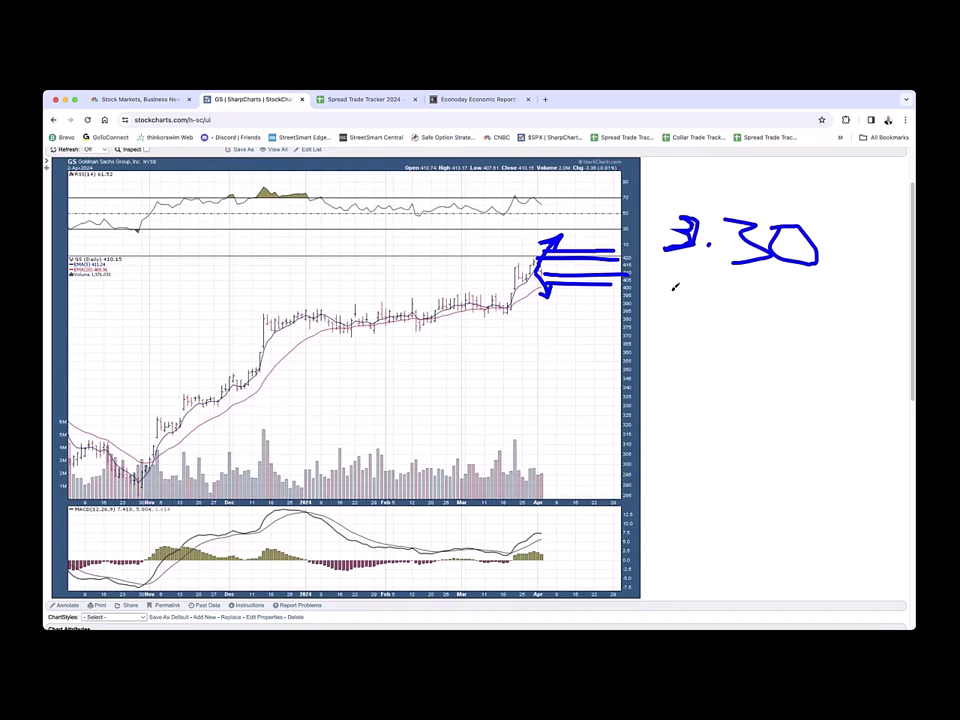
mouse_move(670, 291)
mouse_down()
mouse_move(698, 333)
mouse_move(663, 381)
mouse_up()
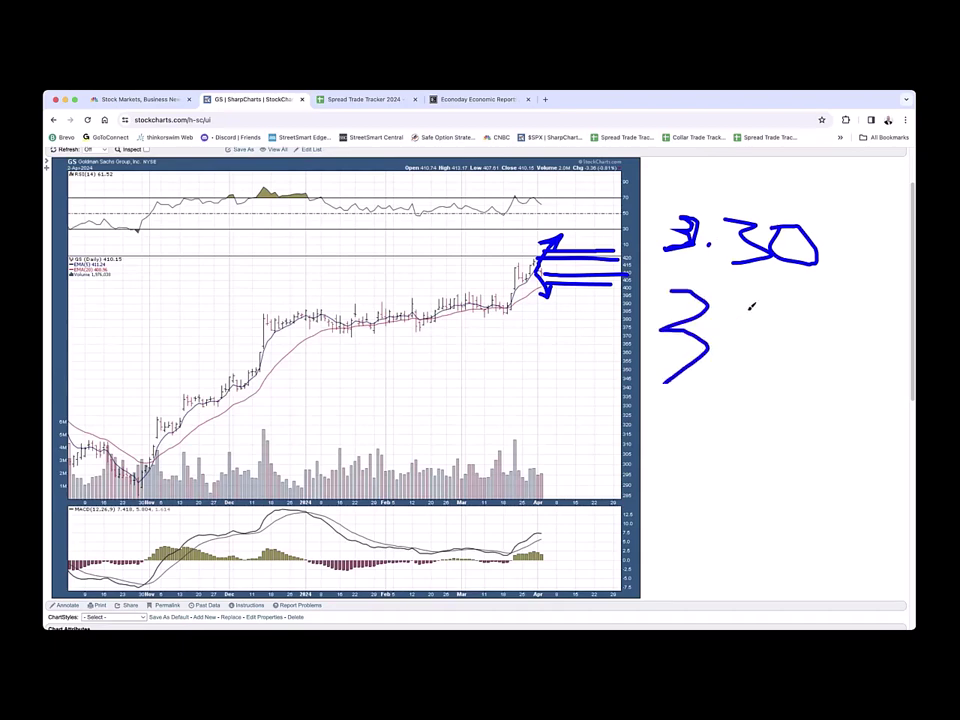
mouse_move(757, 300)
mouse_down()
mouse_move(778, 340)
mouse_move(745, 360)
mouse_up()
click(840, 302)
mouse_move(760, 303)
mouse_down()
mouse_move(820, 335)
mouse_move(843, 306)
mouse_up()
click(726, 353)
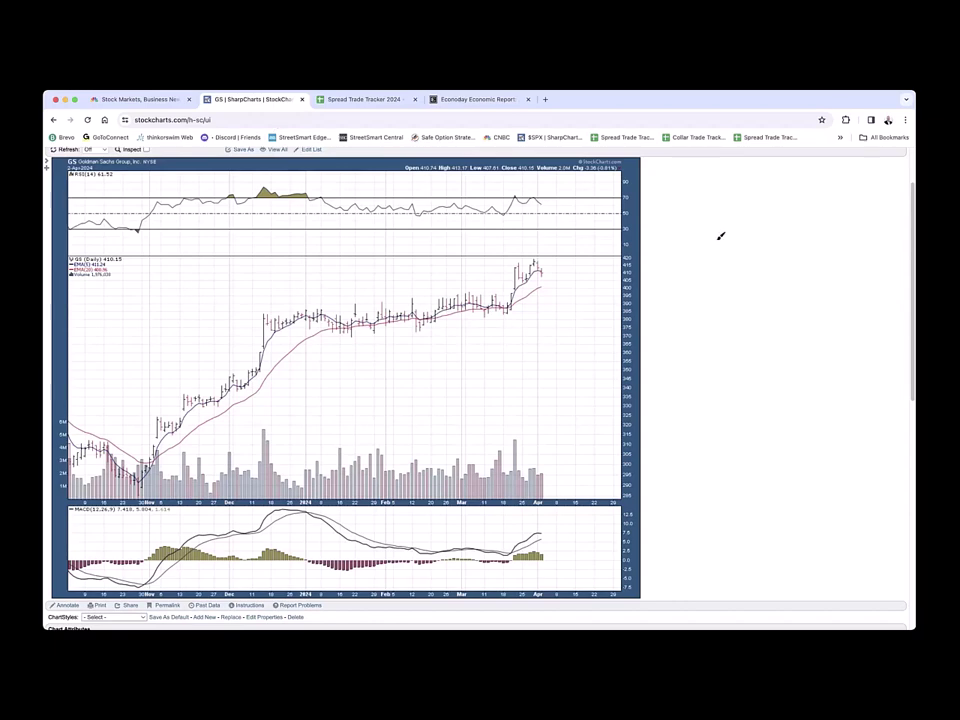
Handwrite a new decimal figure in the cleared blank area beside the GS chart
mouse_move(680, 227)
mouse_down()
mouse_move(712, 252)
mouse_move(682, 275)
mouse_up()
click(733, 268)
drag(736, 232, 767, 290)
mouse_move(795, 232)
mouse_down()
mouse_move(826, 260)
mouse_move(794, 272)
mouse_move(821, 221)
mouse_up()
Handwrite 420 beside the GS chart, with a scribbled symbol and a decimal figure beneath it
mouse_move(685, 256)
mouse_down()
mouse_move(682, 272)
mouse_move(716, 295)
mouse_move(700, 330)
mouse_up()
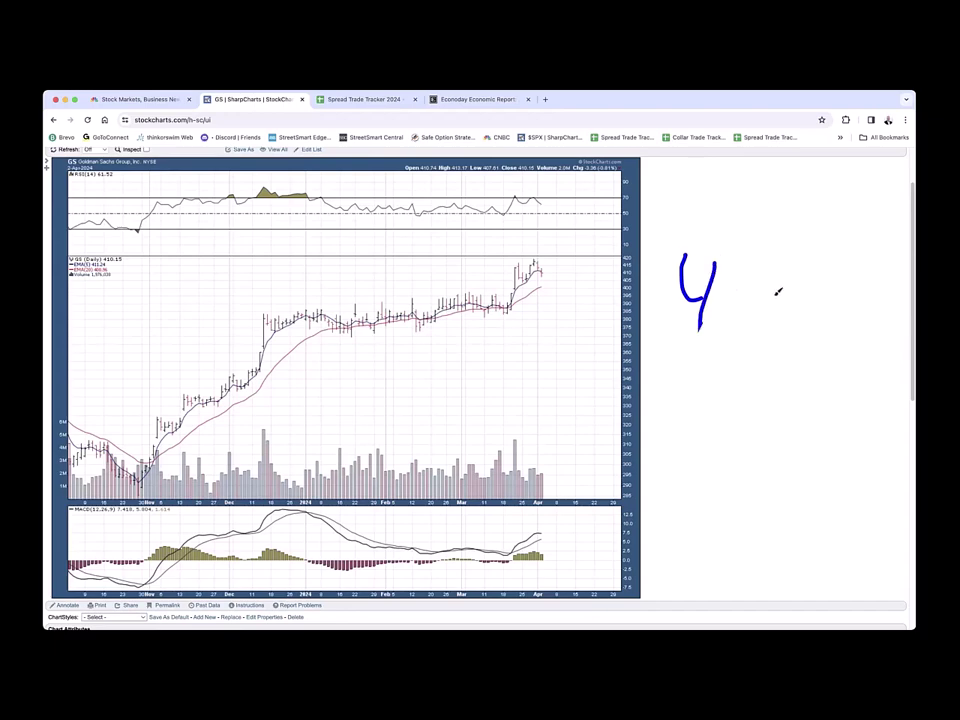
drag(740, 272, 776, 311)
mouse_move(808, 263)
mouse_down()
mouse_move(816, 294)
mouse_move(812, 258)
mouse_up()
mouse_move(690, 365)
mouse_down()
mouse_move(684, 412)
mouse_move(706, 358)
mouse_move(700, 412)
mouse_move(728, 366)
mouse_up()
drag(658, 412, 730, 395)
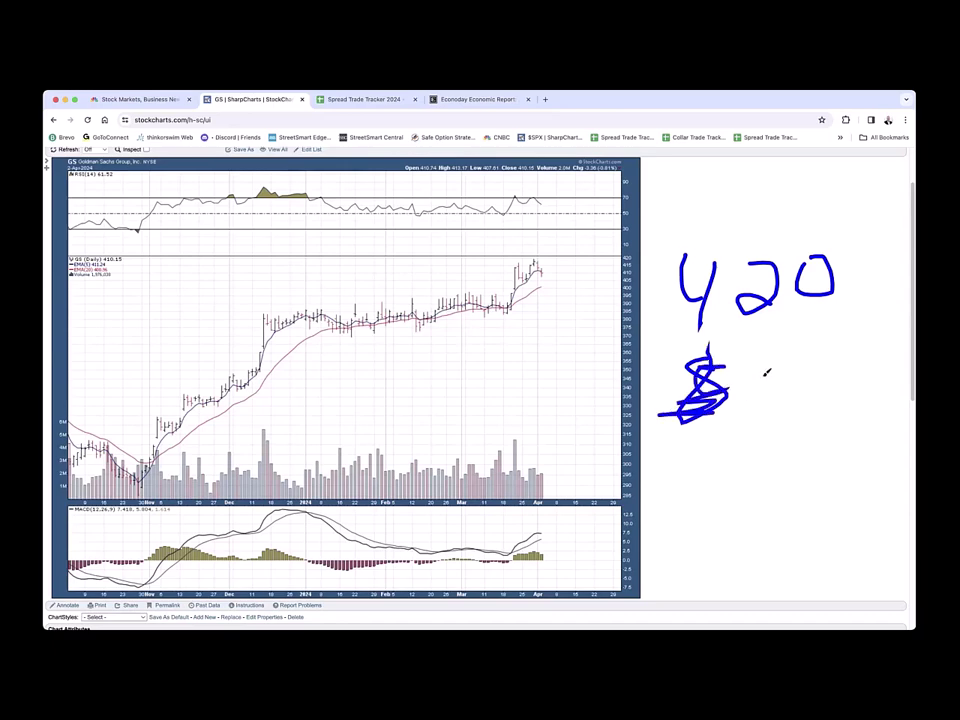
mouse_move(686, 454)
mouse_down()
mouse_move(716, 476)
mouse_move(671, 503)
mouse_up()
click(739, 494)
mouse_move(775, 461)
mouse_down()
mouse_move(788, 459)
mouse_move(800, 478)
mouse_move(794, 500)
mouse_up()
mouse_move(818, 458)
mouse_down()
mouse_move(806, 490)
mouse_move(822, 462)
mouse_up()
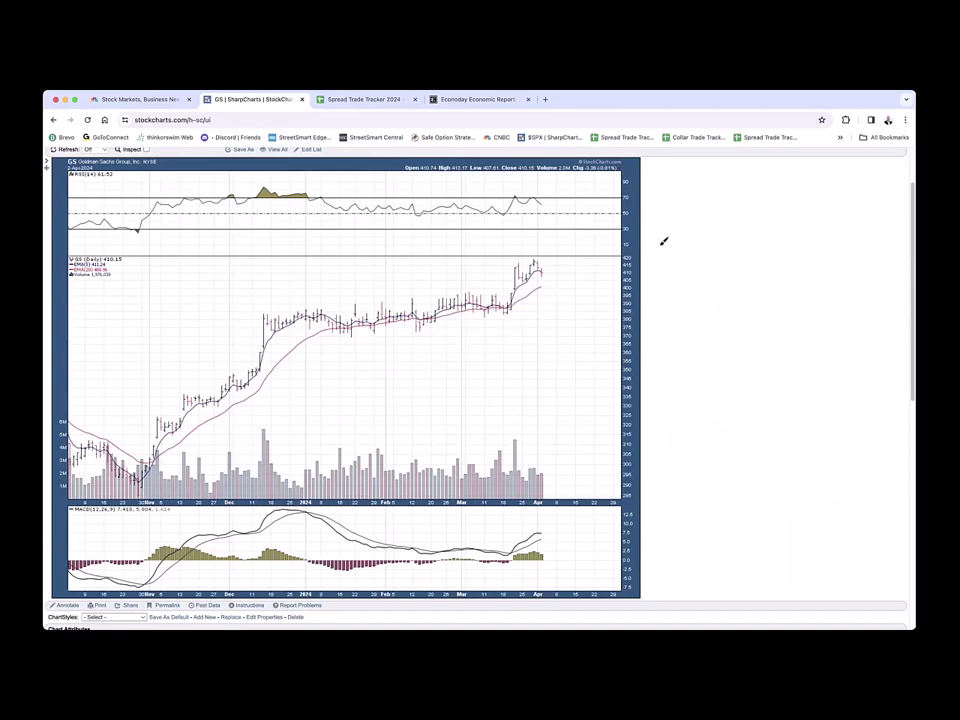
Handwrite 3.90 beside the GS chart with a figure starting with 15 beneath it, then clear the drawings
mouse_move(662, 243)
mouse_down()
mouse_move(692, 255)
mouse_move(690, 265)
mouse_move(651, 293)
mouse_up()
click(706, 292)
mouse_move(750, 244)
mouse_down()
mouse_move(752, 258)
mouse_move(735, 262)
mouse_move(755, 254)
mouse_move(752, 283)
mouse_up()
mouse_move(777, 250)
mouse_down()
mouse_move(763, 281)
mouse_move(778, 250)
mouse_up()
mouse_move(688, 317)
mouse_down()
mouse_move(659, 370)
mouse_move(683, 345)
mouse_move(677, 367)
mouse_move(701, 318)
mouse_up()
mouse_move(714, 368)
mouse_down()
mouse_move(751, 310)
mouse_move(740, 337)
mouse_up()
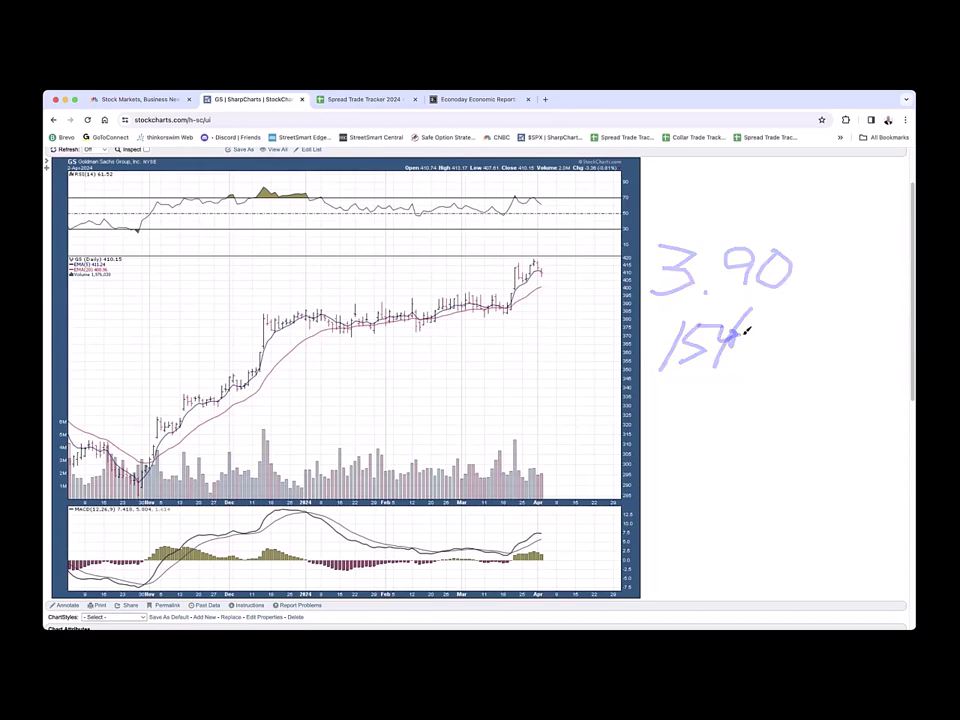
key(Escape)
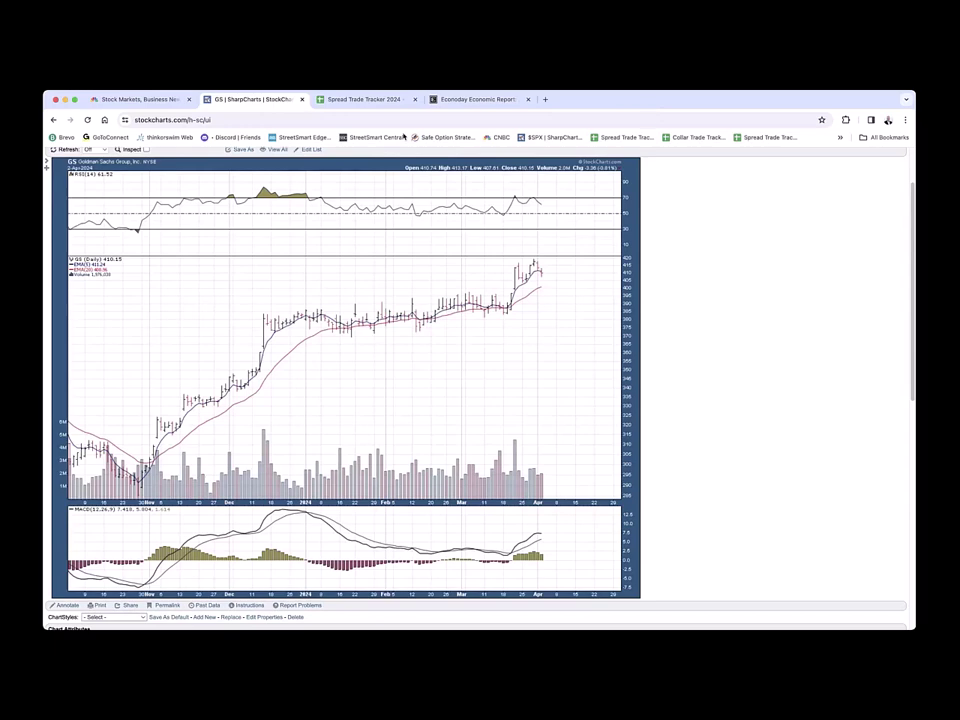
Load the chart for the symbol JPM
scroll(89, 181, up, 1)
click(74, 182)
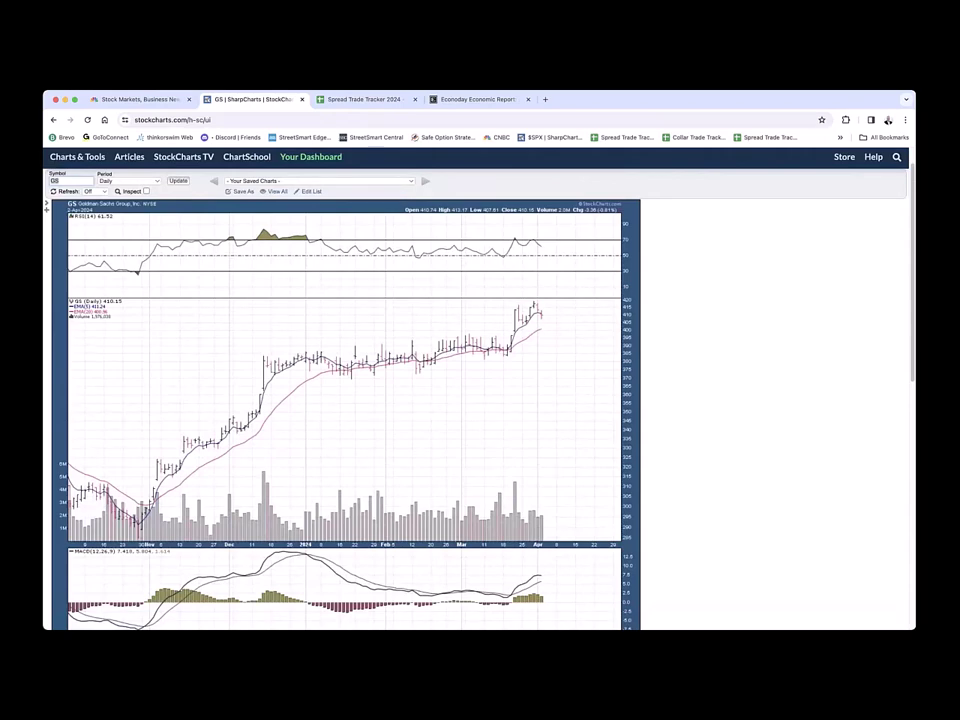
text(jpm)
key(Return)
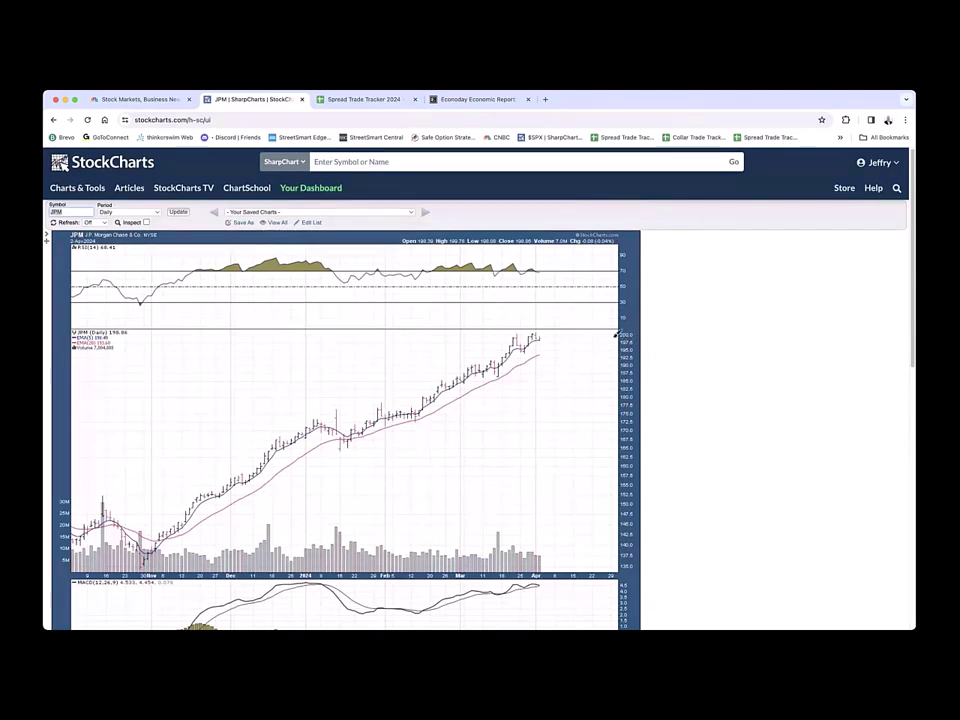
Mark short horizontal lines on the JPM chart at about 195 and 190 and around the 200 level
mouse_move(612, 337)
mouse_down()
mouse_move(636, 336)
mouse_move(652, 318)
mouse_up()
mouse_move(633, 347)
mouse_down()
mouse_move(612, 349)
mouse_move(653, 365)
mouse_move(631, 345)
mouse_move(608, 356)
mouse_up()
key(Escape)
mouse_move(600, 351)
mouse_down()
mouse_move(616, 350)
mouse_move(618, 366)
mouse_up()
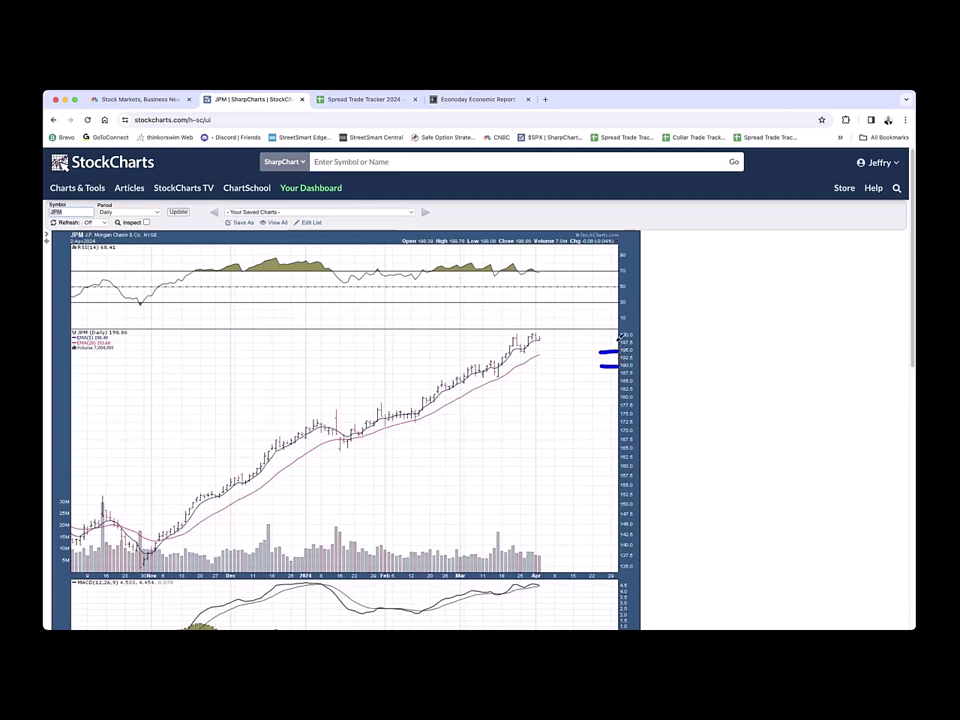
mouse_move(600, 336)
mouse_down()
mouse_move(620, 336)
mouse_move(628, 321)
mouse_up()
click(603, 321)
mouse_move(550, 344)
mouse_down()
mouse_move(583, 316)
mouse_move(567, 321)
mouse_move(587, 330)
mouse_move(558, 361)
mouse_move(567, 372)
mouse_move(573, 362)
mouse_up()
Replace the chart symbol with AMD and load its chart
key(BackSpace)
key(BackSpace)
key(BackSpace)
text(amd)
key(Return)
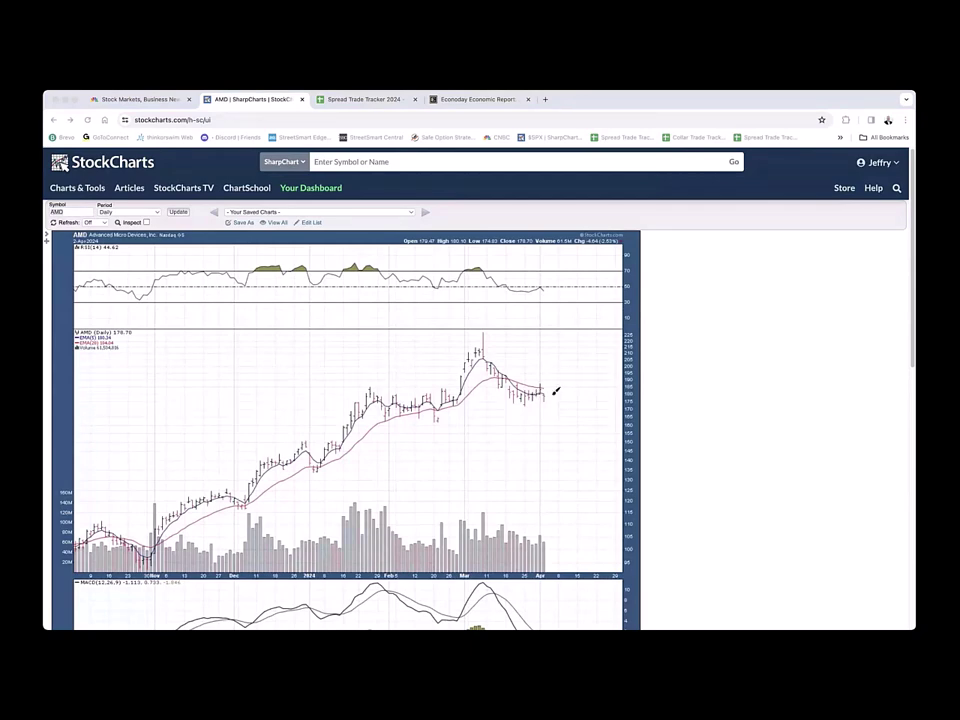
Mark the latest AMD bars and draw a long horizontal support line beneath them at about 175
mouse_move(534, 395)
mouse_down()
mouse_move(565, 395)
mouse_move(558, 401)
mouse_up()
drag(493, 380, 620, 380)
drag(450, 405, 620, 405)
drag(428, 400, 616, 403)
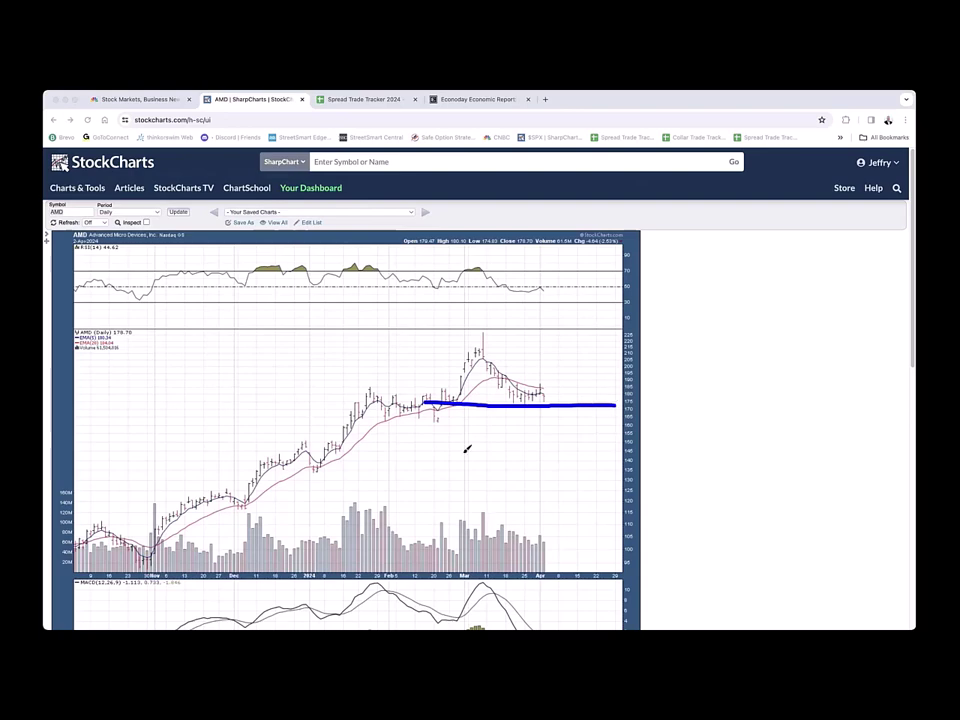
Circle AMD's mid-March pullback, mark the RSI above it, and retrace the horizontal support line
drag(516, 362, 512, 366)
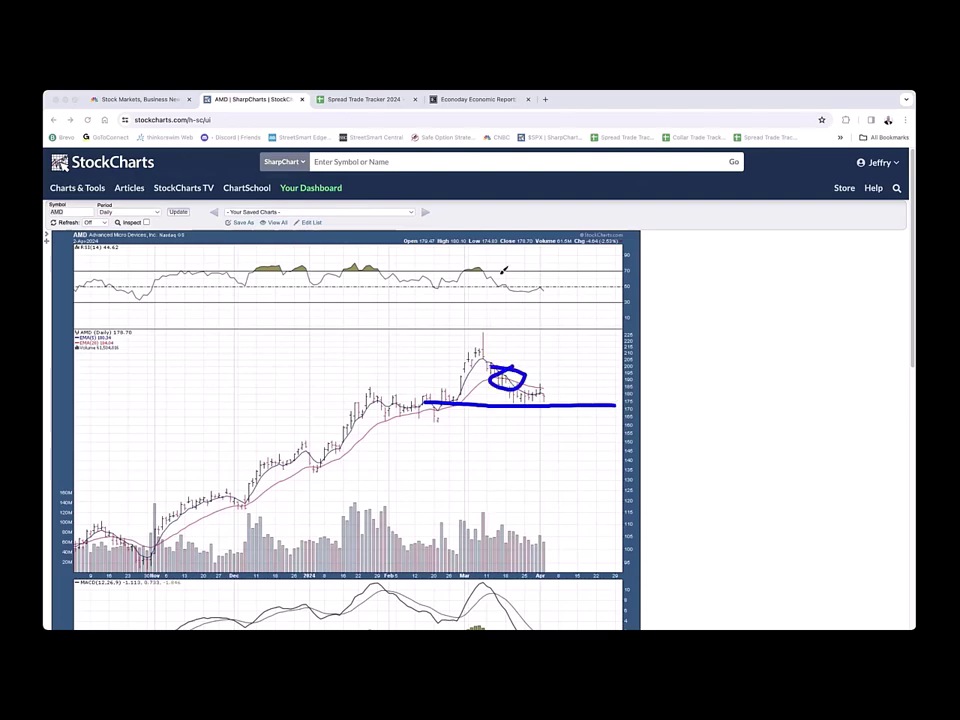
drag(508, 279, 510, 287)
drag(425, 400, 612, 400)
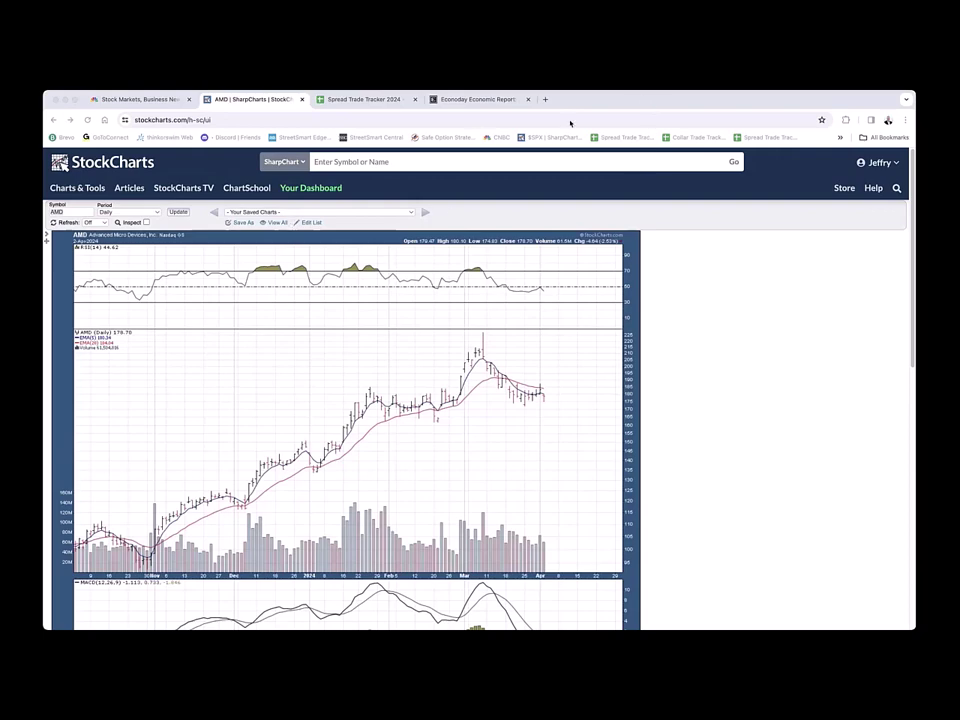
Load the chart for the symbol PLTR
click(645, 105)
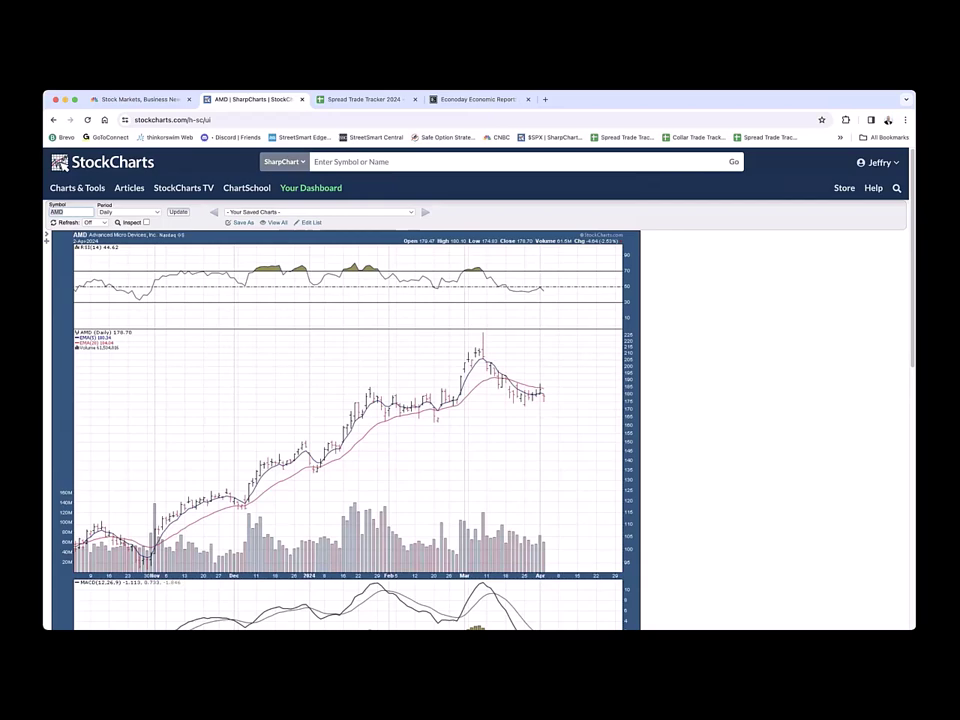
text(sltr)
key(Return)
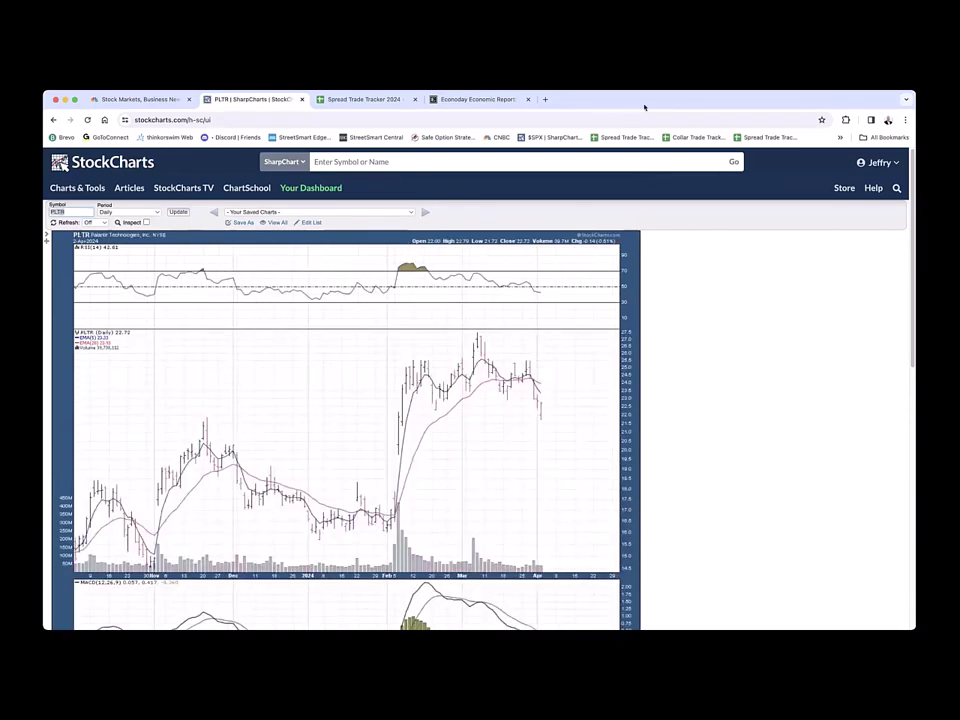
Mark PLTR's recent drop and draw horizontal lines from the November high at about 21.5 and 22
drag(527, 364, 535, 426)
drag(190, 424, 618, 426)
click(185, 416)
drag(228, 413, 623, 414)
Redraw the PLTR support line at about 22 and circle the sideways price range from February to April
mouse_move(577, 250)
mouse_down()
mouse_move(603, 250)
mouse_move(588, 251)
mouse_up()
mouse_move(548, 400)
mouse_down()
mouse_move(533, 406)
mouse_move(544, 409)
mouse_move(546, 397)
mouse_up()
drag(185, 415, 617, 419)
mouse_move(537, 361)
mouse_down()
mouse_move(422, 361)
mouse_move(520, 390)
mouse_move(540, 365)
mouse_up()
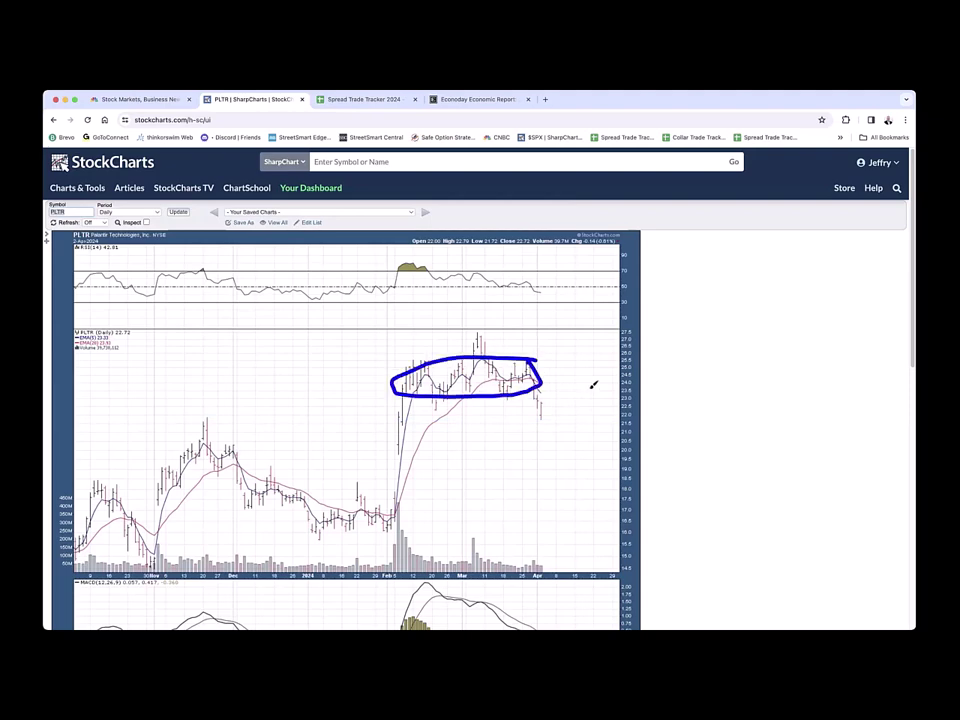
mouse_move(591, 386)
mouse_down()
mouse_move(520, 390)
mouse_move(583, 407)
mouse_move(612, 398)
mouse_move(590, 387)
mouse_up()
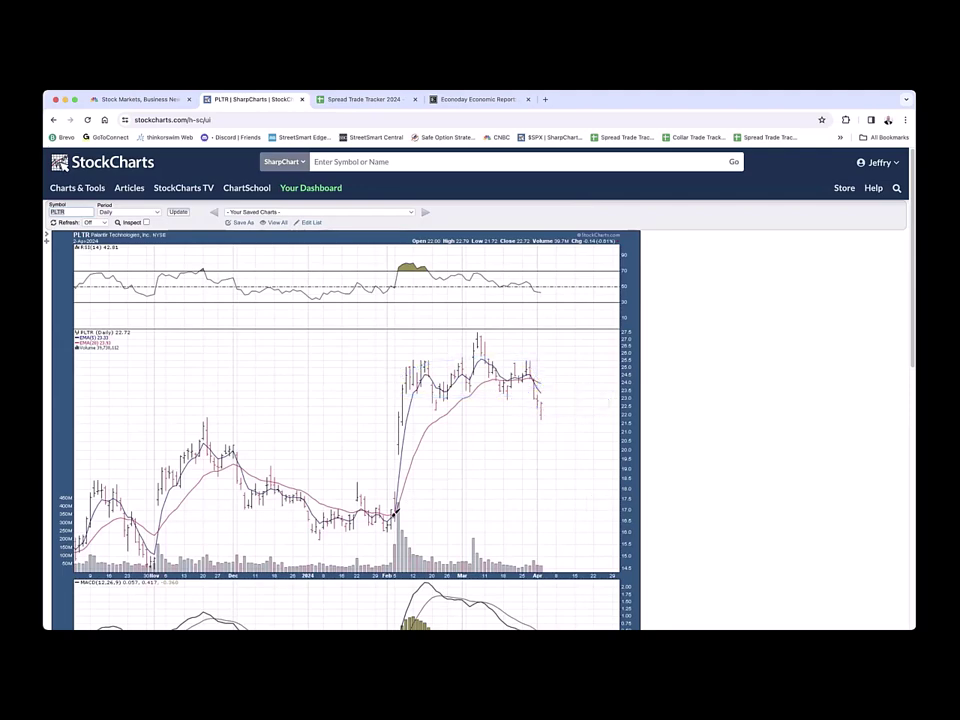
Draw a double-headed arrow along PLTR's February rise and trace the price path from November to April
mouse_move(393, 515)
mouse_down()
mouse_move(407, 407)
mouse_move(398, 403)
mouse_move(426, 406)
mouse_up()
drag(409, 488, 390, 521)
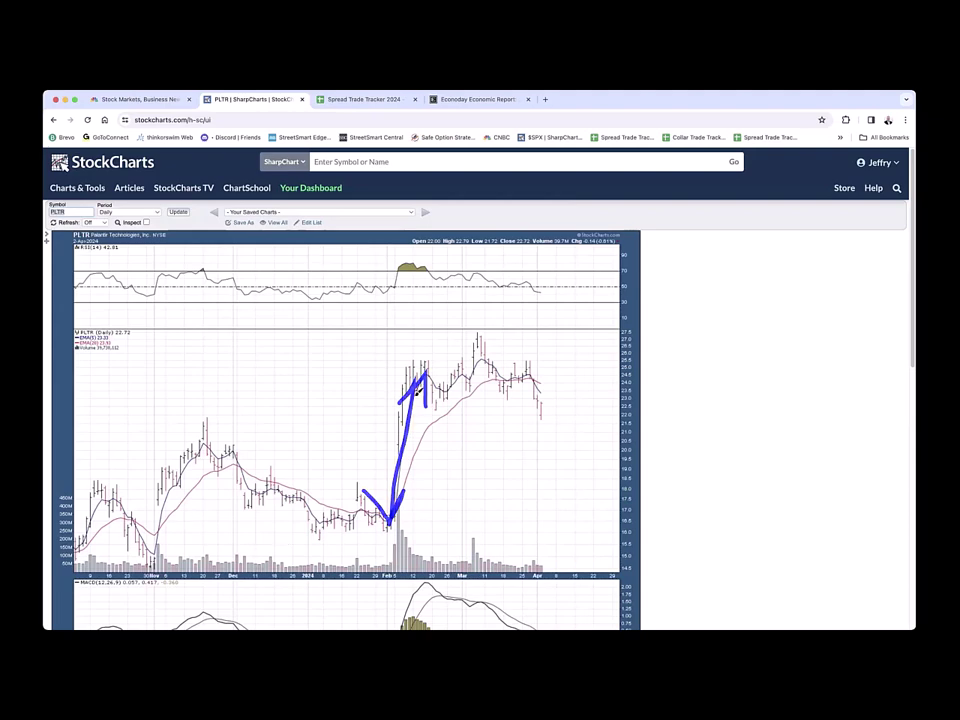
drag(388, 349, 405, 378)
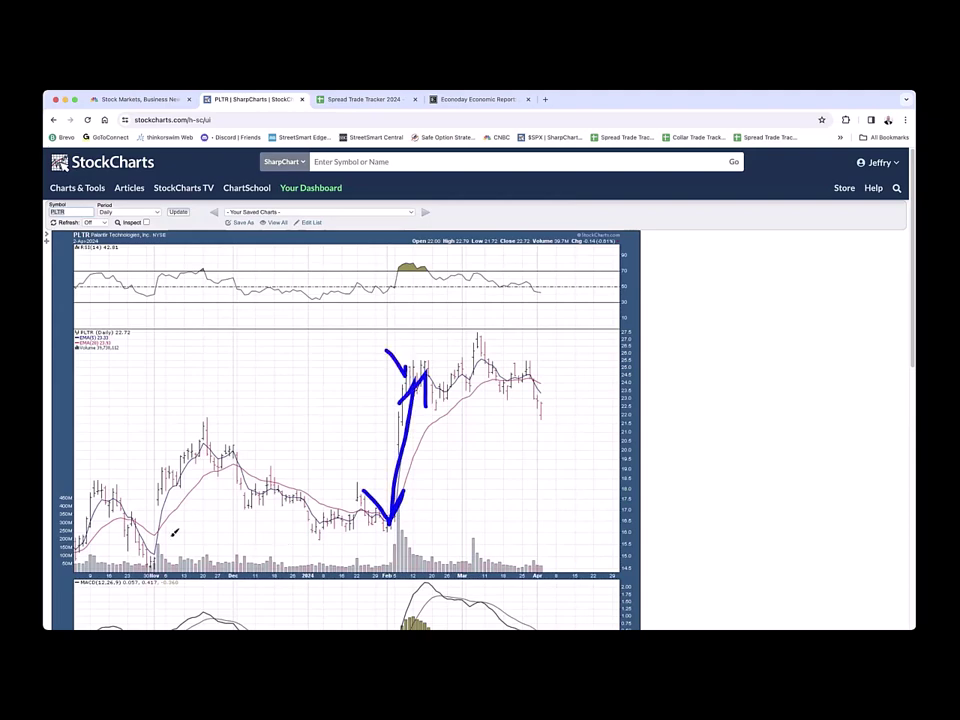
mouse_move(155, 553)
mouse_down()
mouse_move(171, 452)
mouse_move(208, 430)
mouse_move(300, 500)
mouse_move(390, 521)
mouse_move(400, 370)
mouse_move(513, 367)
mouse_move(492, 376)
mouse_move(556, 401)
mouse_up()
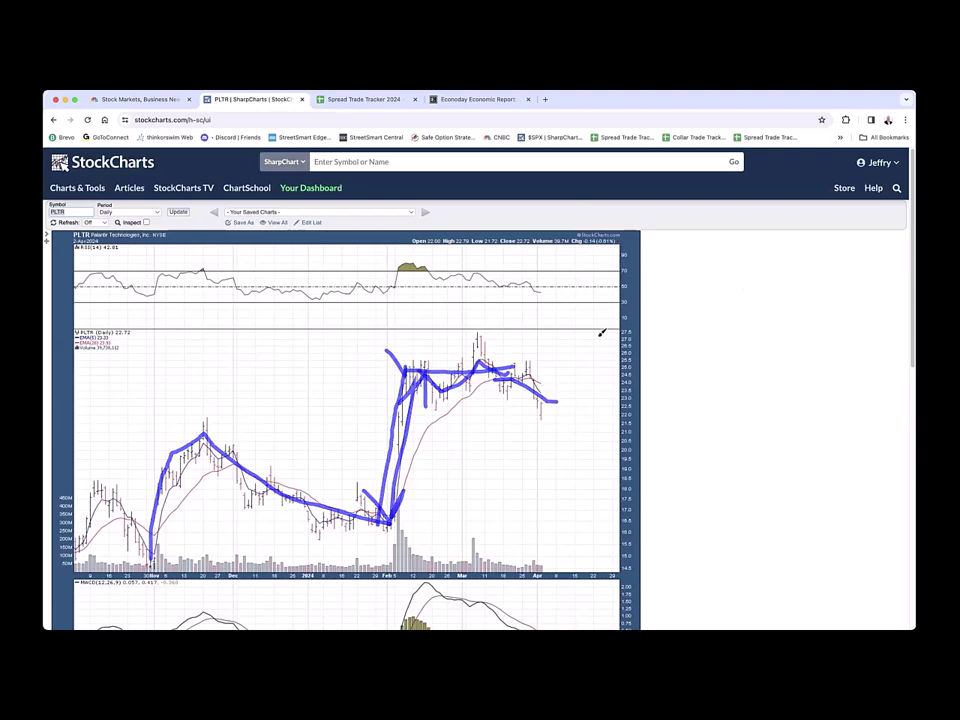
Circle PLTR's price history, sketch a projected rise and pullback with a rising trendline, and clear the drawings
drag(316, 307, 609, 326)
mouse_move(370, 294)
mouse_down()
mouse_move(60, 454)
mouse_move(578, 352)
mouse_up()
mouse_move(205, 432)
mouse_down()
mouse_move(310, 488)
mouse_move(375, 450)
mouse_move(408, 357)
mouse_move(543, 400)
mouse_move(654, 302)
mouse_move(775, 357)
mouse_up()
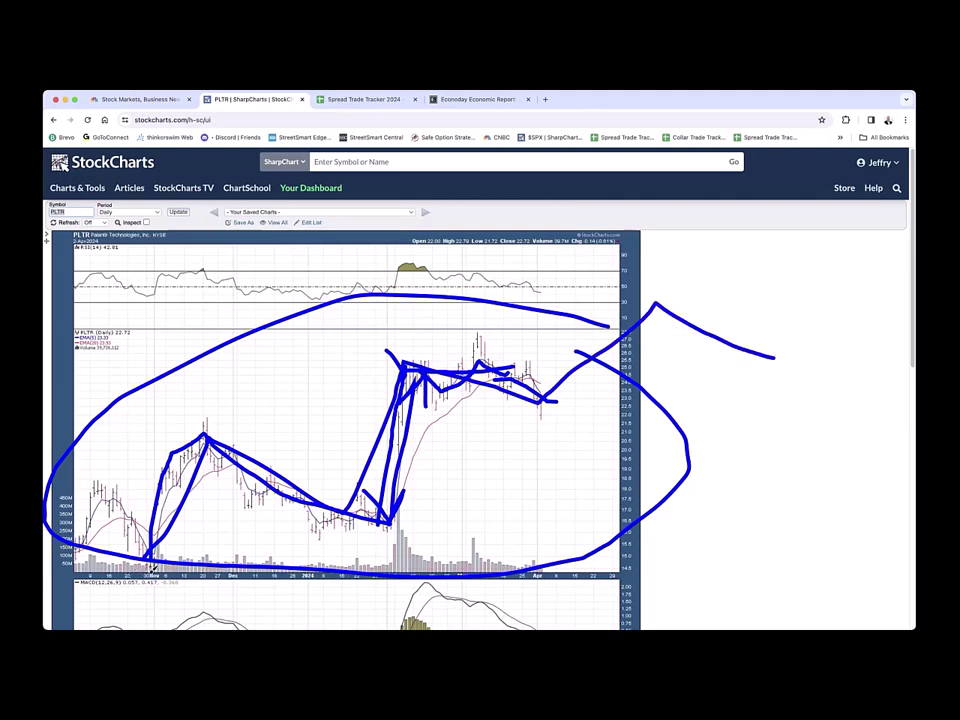
drag(150, 565, 288, 533)
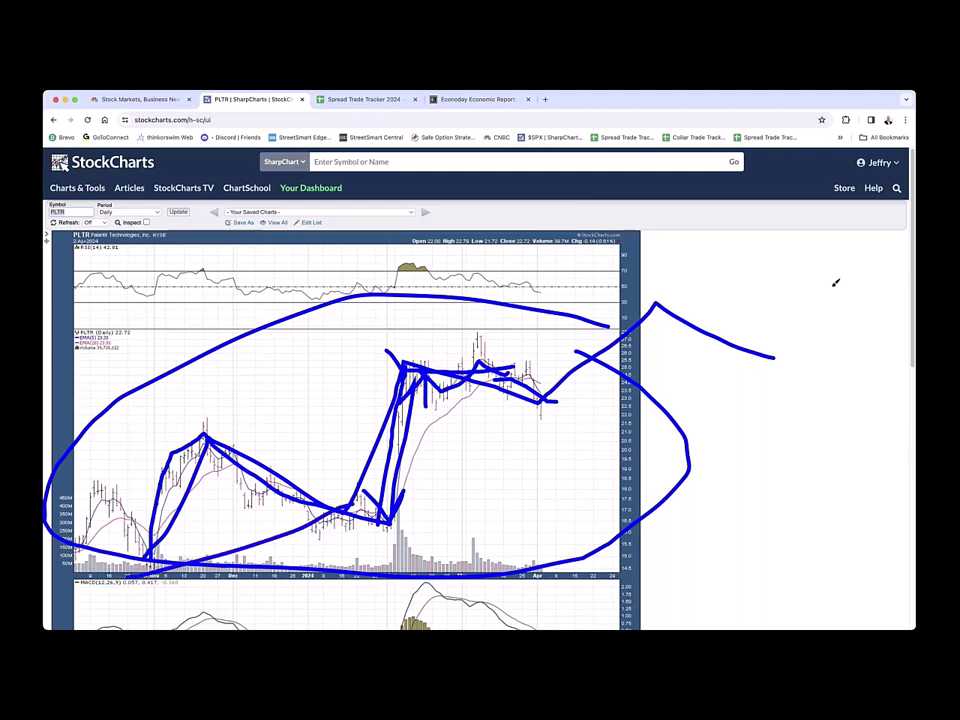
drag(848, 270, 280, 540)
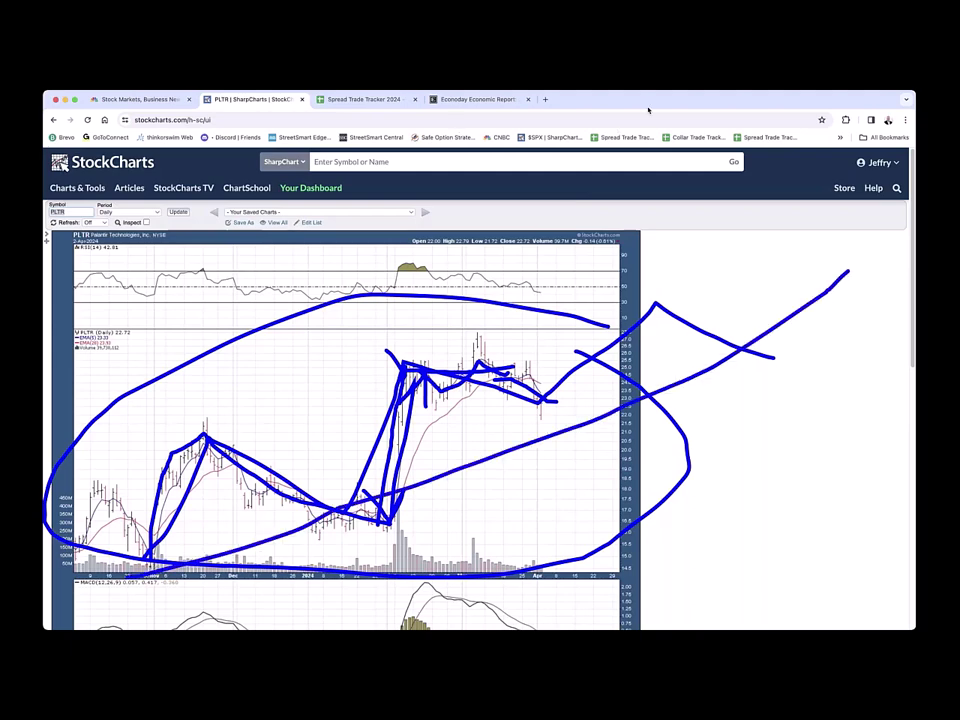
key(Escape)
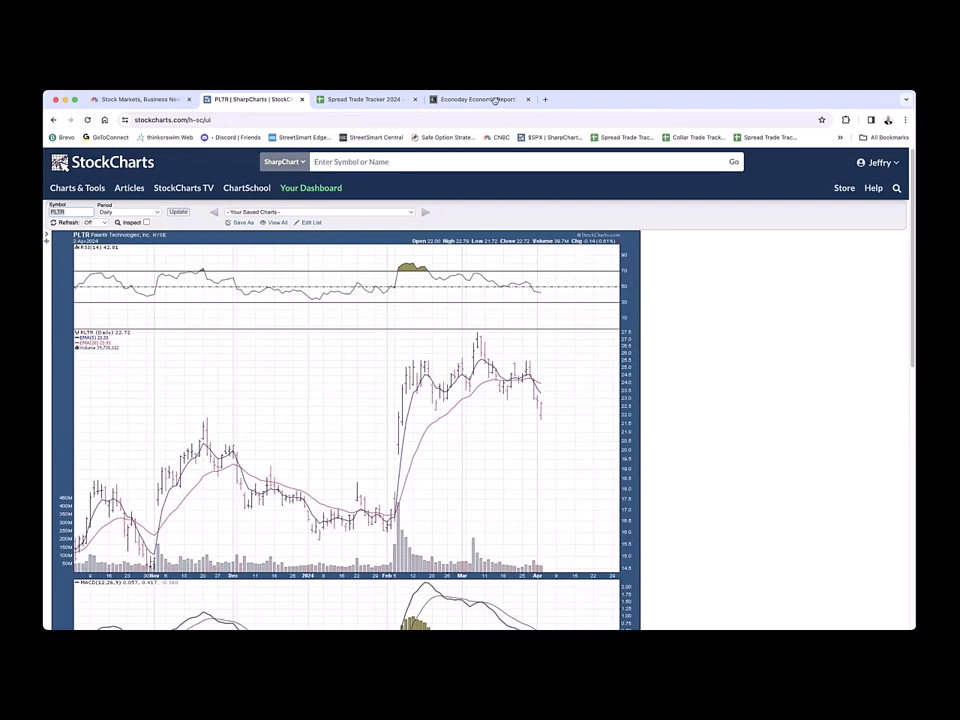
Open the Collar Trade Tracker 2021 spreadsheet in a new browser tab
click(545, 100)
click(685, 137)
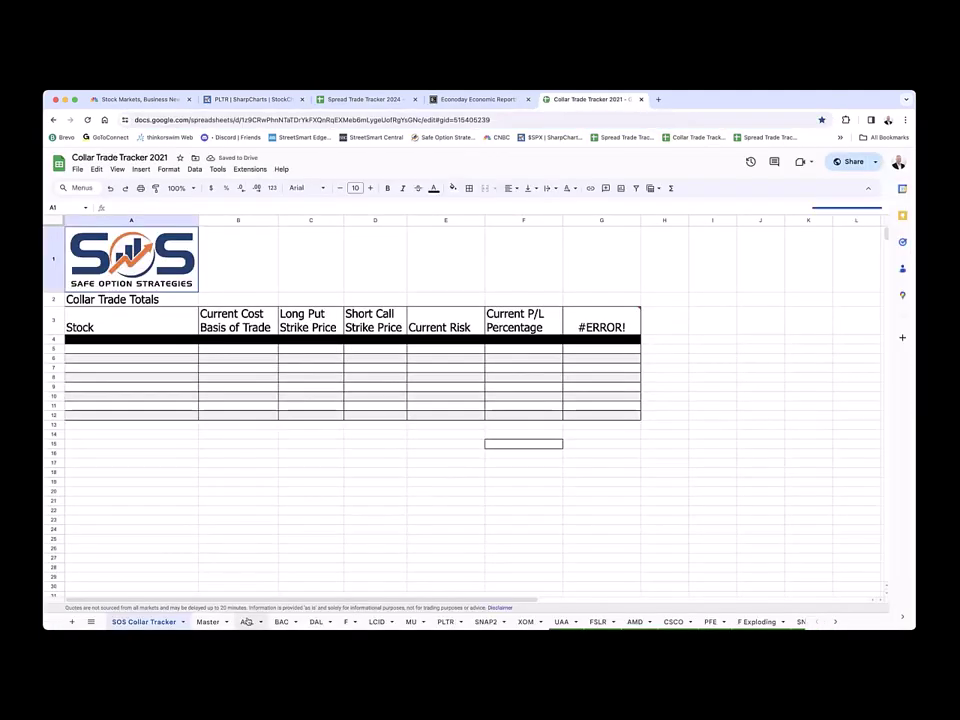
Show the AAL collar trade sheet and start the Market Data extension to refresh only the cells with errors
click(246, 622)
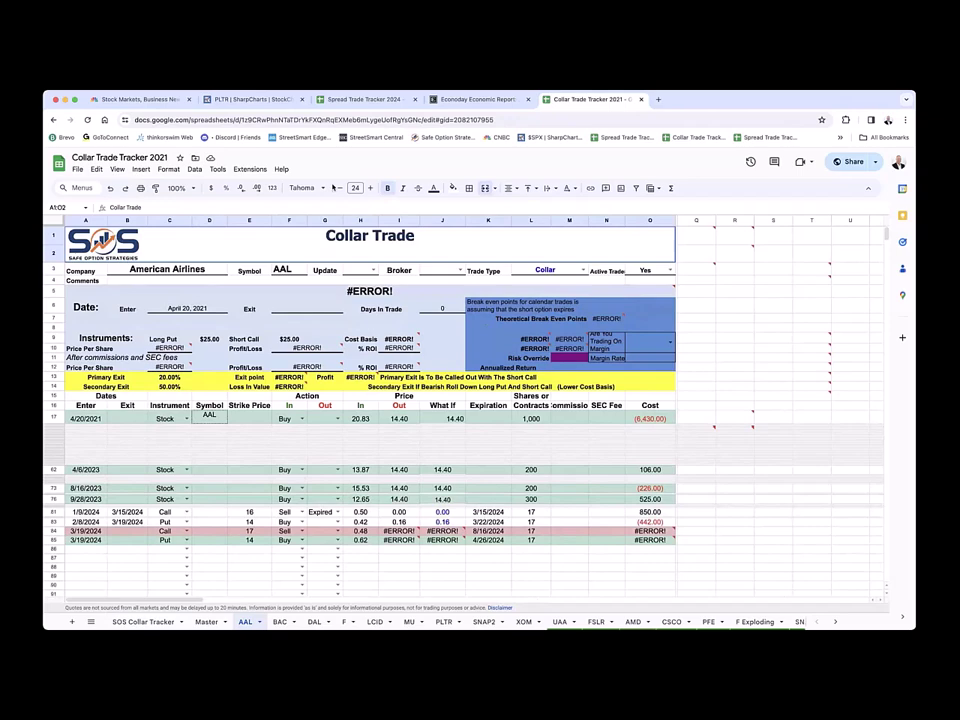
click(250, 169)
mouse_move(262, 263)
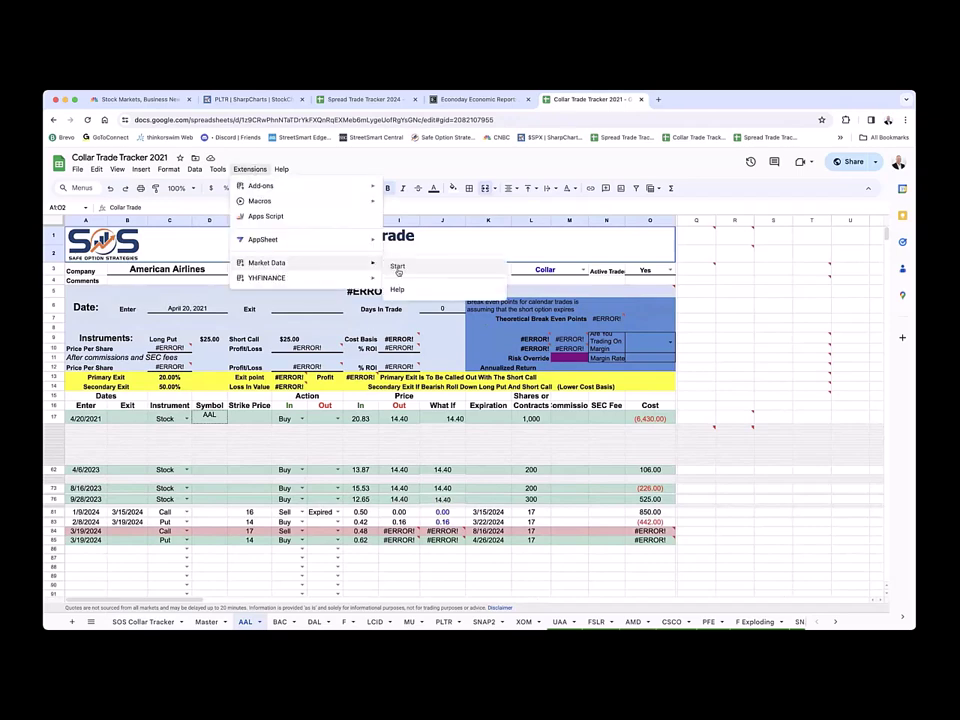
click(398, 267)
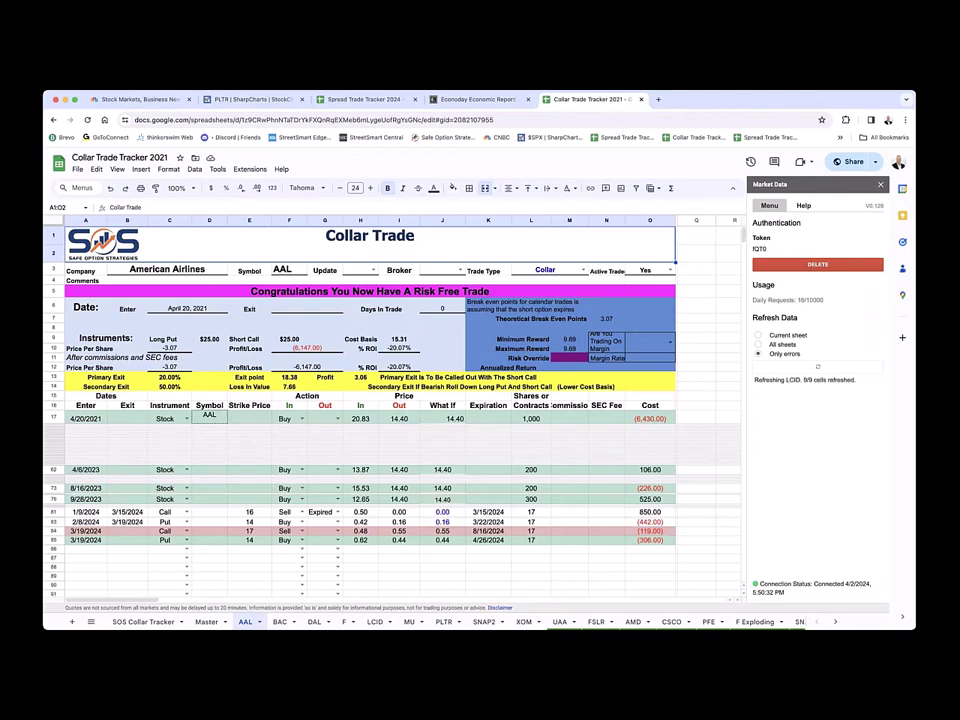
Open the Dow Jones Industrial Average quote on CNBC and set its chart to one day
click(122, 100)
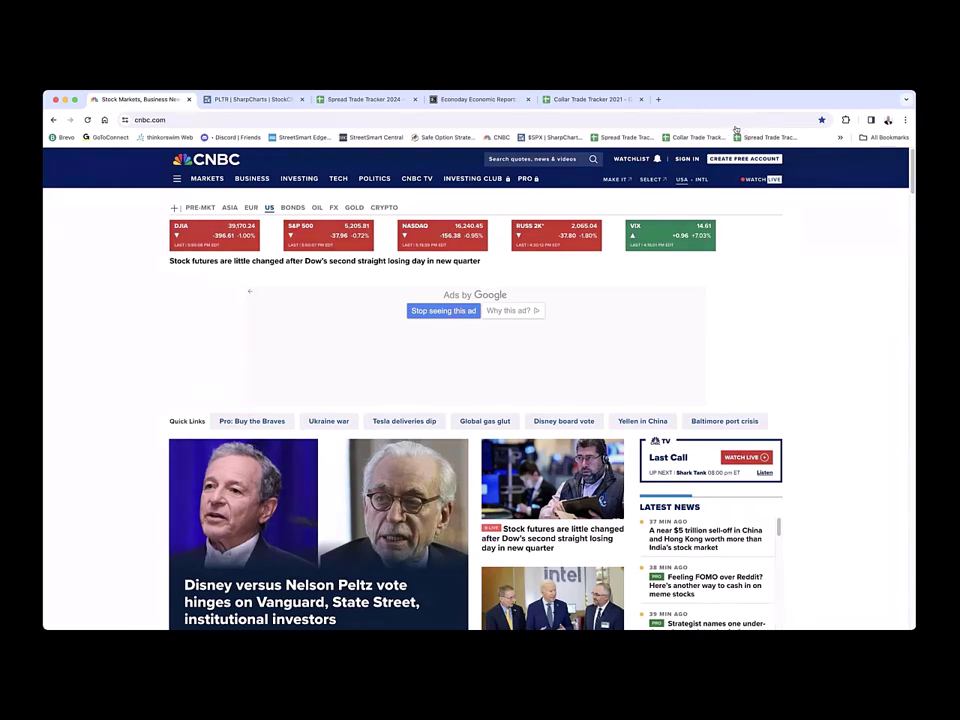
click(220, 238)
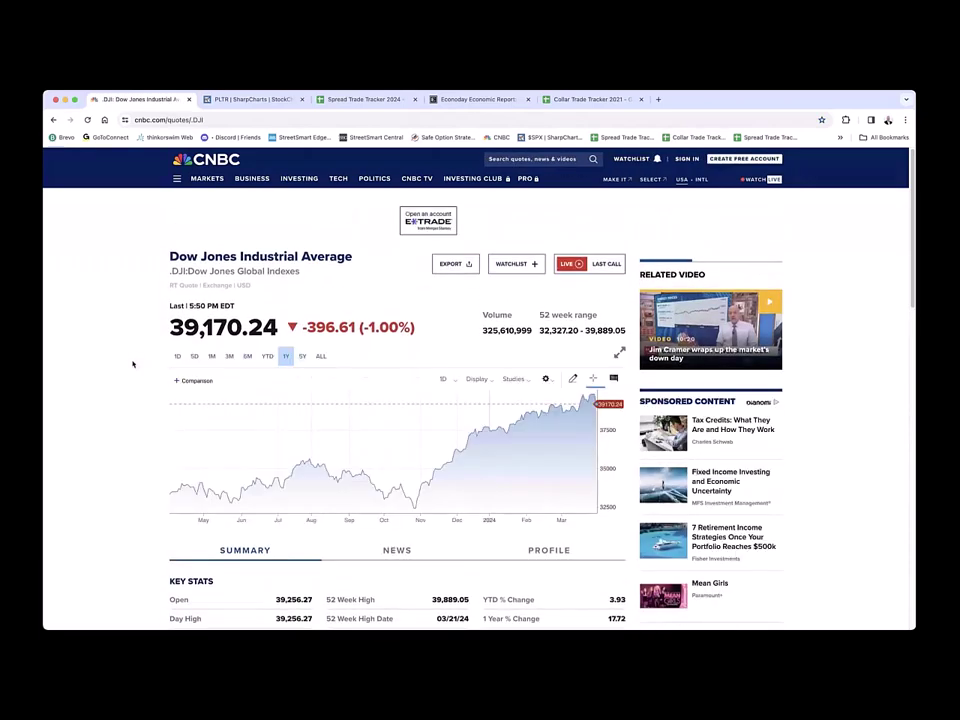
click(177, 356)
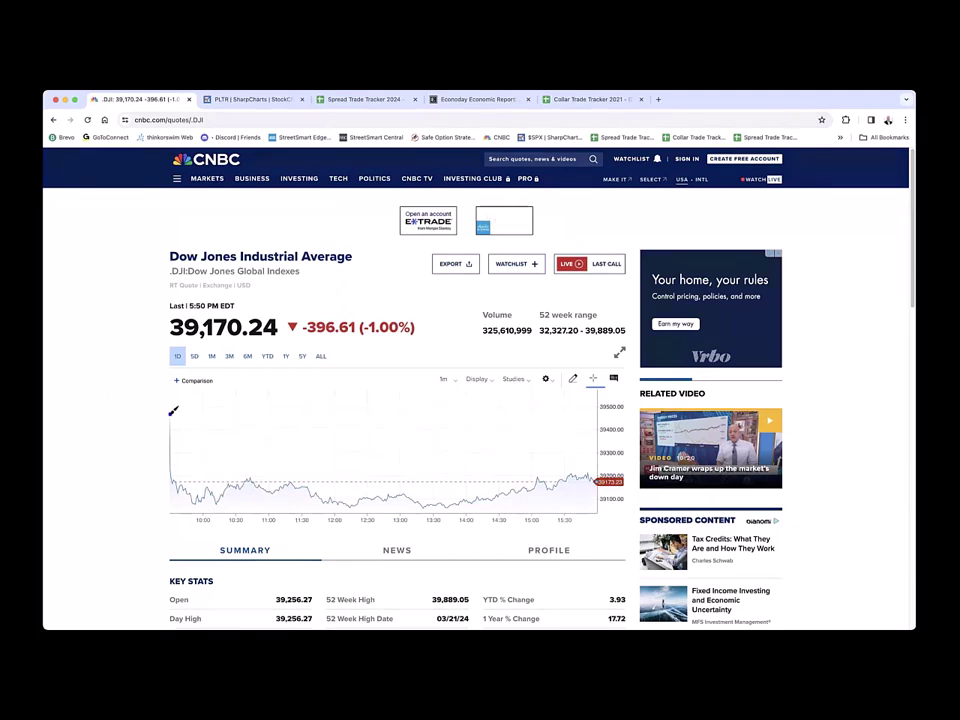
Trace the Dow's intraday price path and mark its daily point and percentage change
mouse_move(173, 411)
mouse_down()
mouse_move(177, 477)
mouse_move(213, 504)
mouse_move(243, 480)
mouse_move(446, 506)
mouse_move(549, 474)
mouse_move(603, 476)
mouse_up()
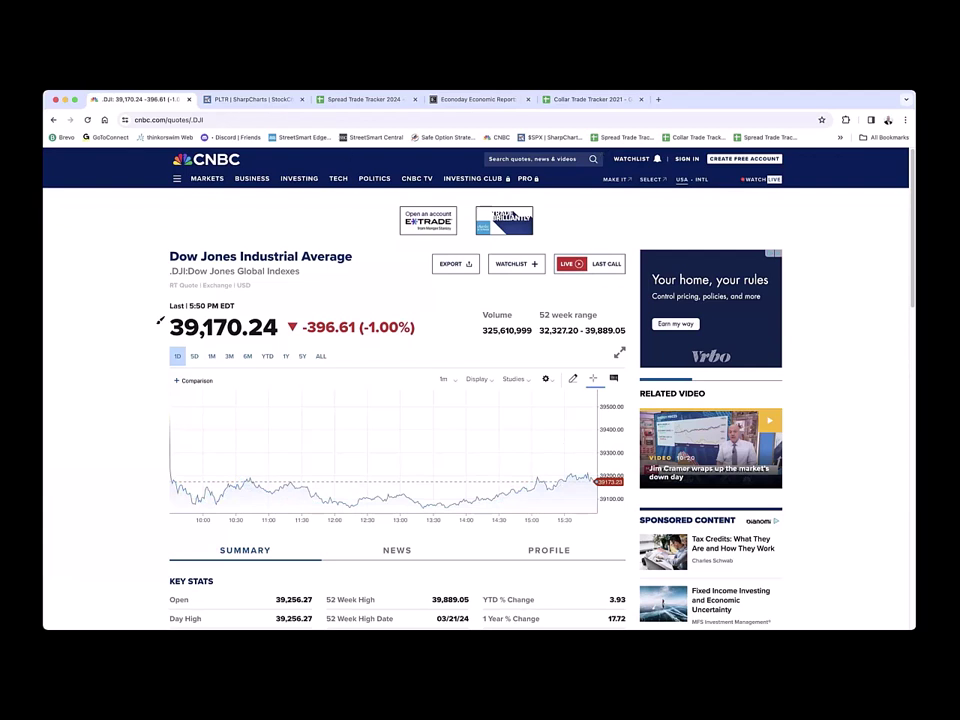
drag(378, 300, 435, 312)
mouse_move(292, 322)
mouse_down()
mouse_move(422, 349)
mouse_move(435, 302)
mouse_move(420, 299)
mouse_up()
On the StockCharts $INDU chart, draw a rising trendline from January to April and a flat March support line, and clear the drawings
click(240, 99)
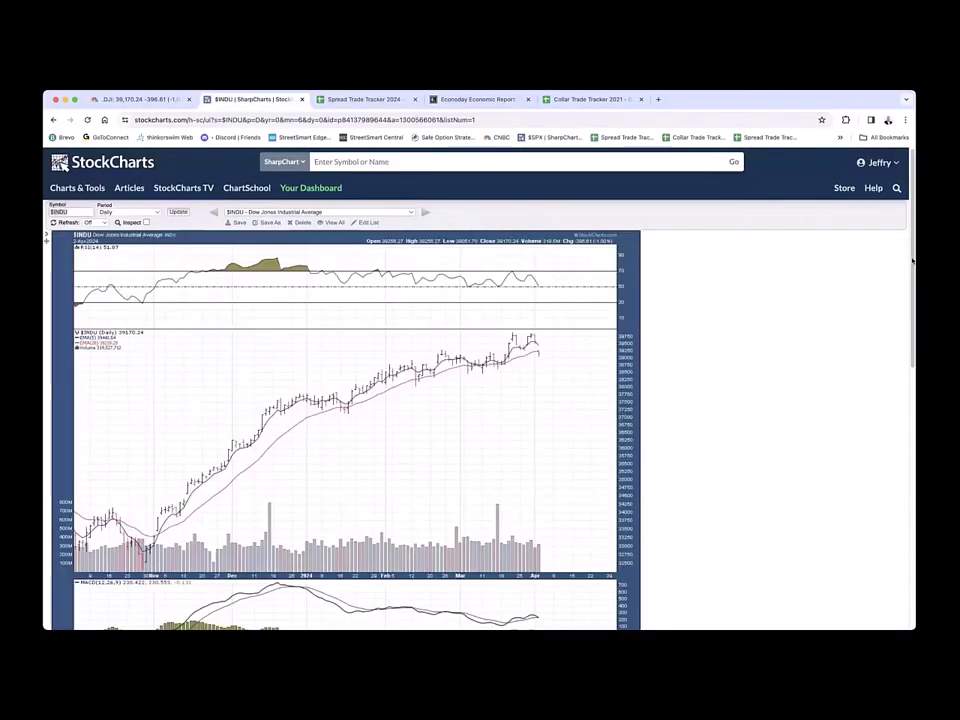
drag(912, 261, 912, 288)
scroll(797, 247, down, 1)
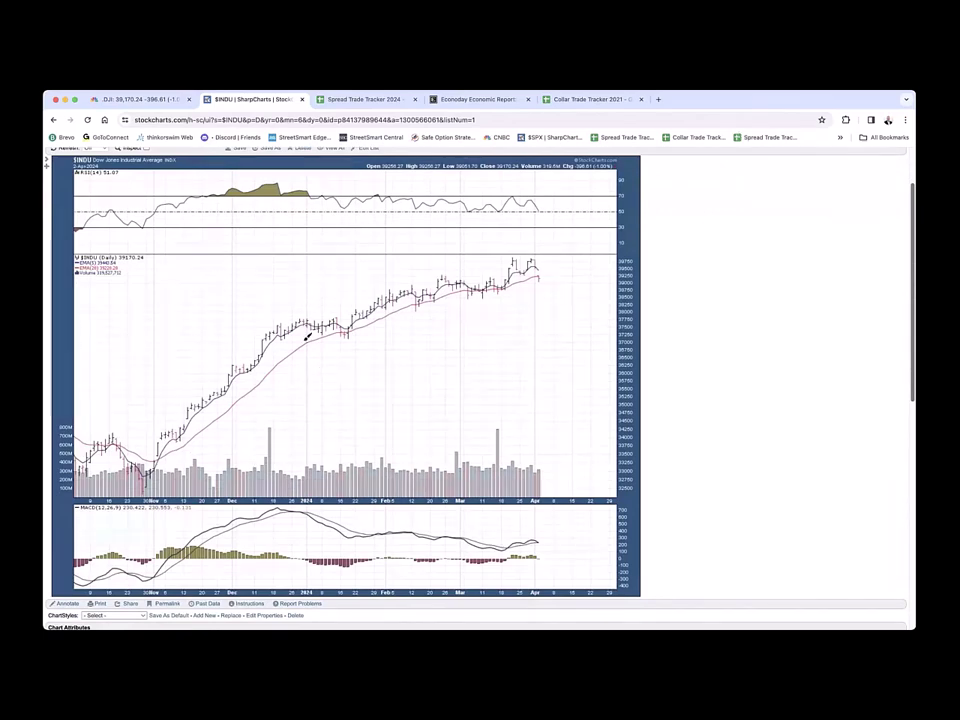
mouse_move(306, 322)
mouse_down()
mouse_move(306, 360)
mouse_move(334, 324)
mouse_move(539, 260)
mouse_up()
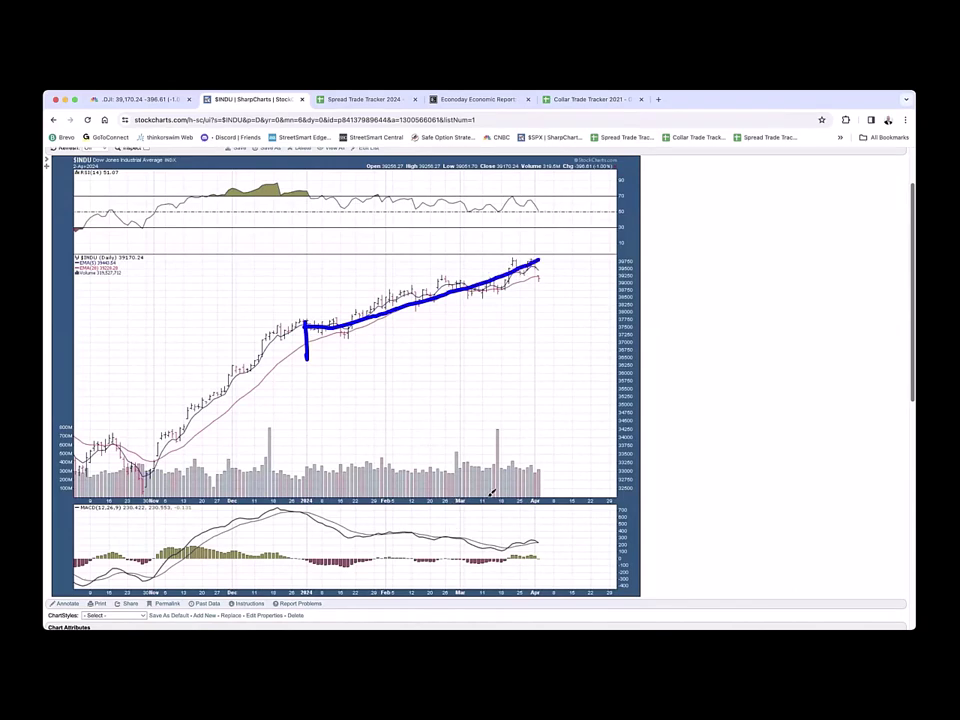
click(481, 290)
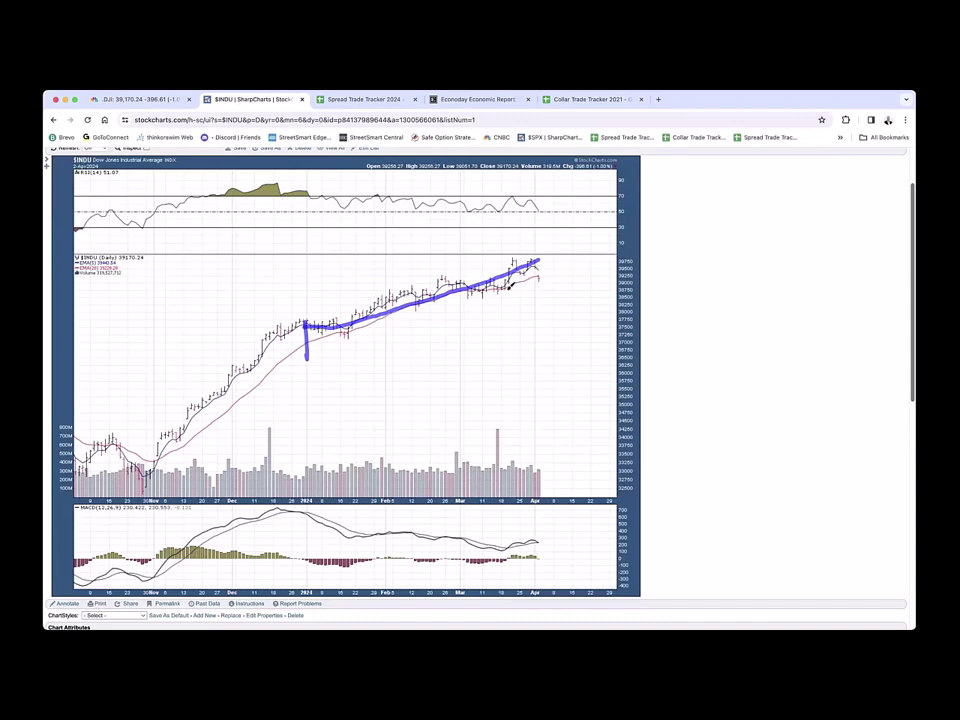
click(403, 487)
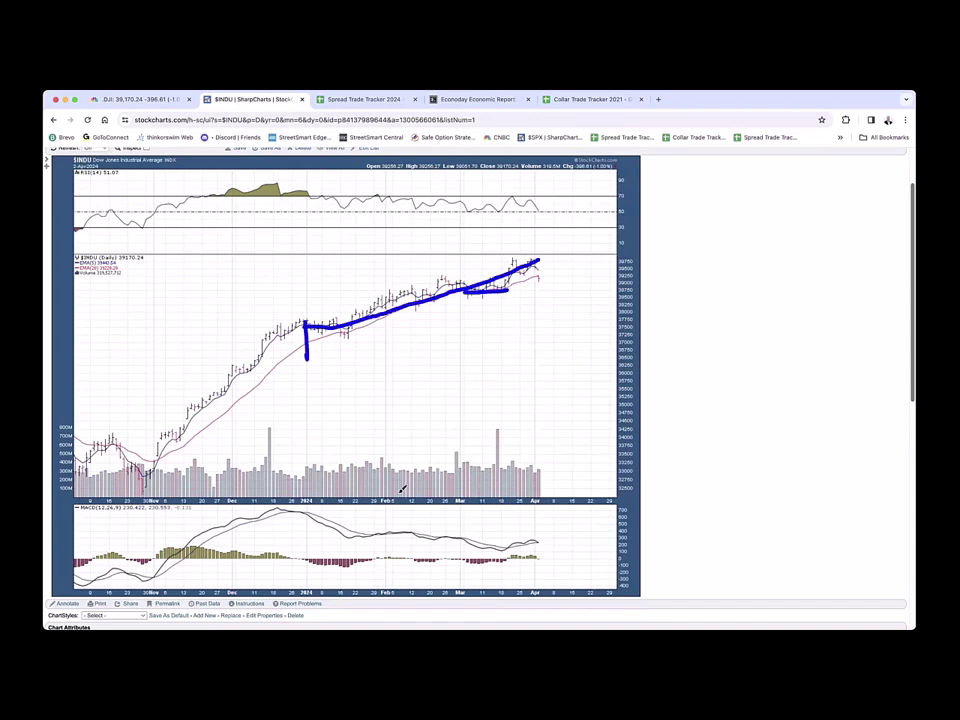
click(313, 340)
key(Delete)
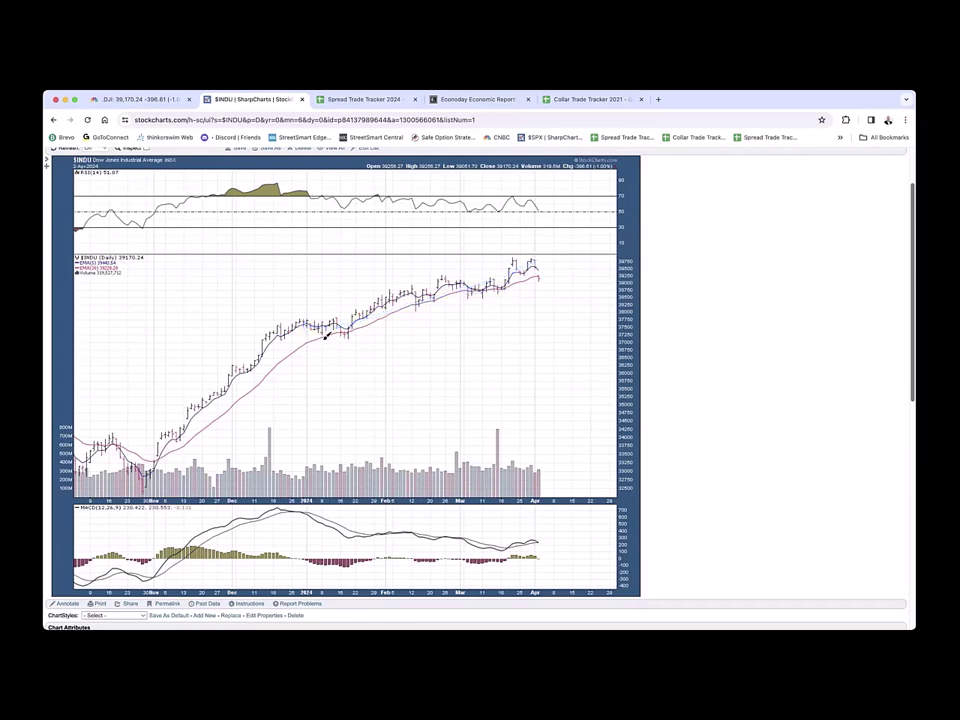
Circle the Dow's latest price bars at the start of April, point an arrow at them, and clear the drawings
drag(306, 344, 588, 267)
mouse_move(549, 254)
mouse_down()
mouse_move(526, 268)
mouse_move(535, 288)
mouse_move(556, 270)
mouse_move(549, 252)
mouse_move(564, 242)
mouse_move(555, 246)
mouse_move(575, 262)
mouse_up()
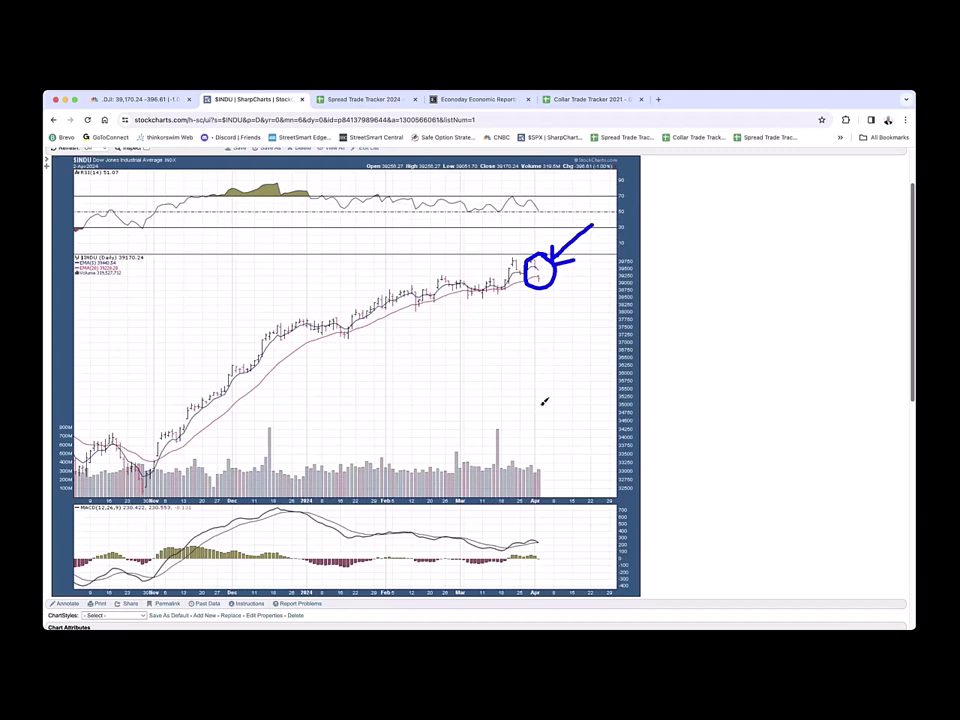
key(Escape)
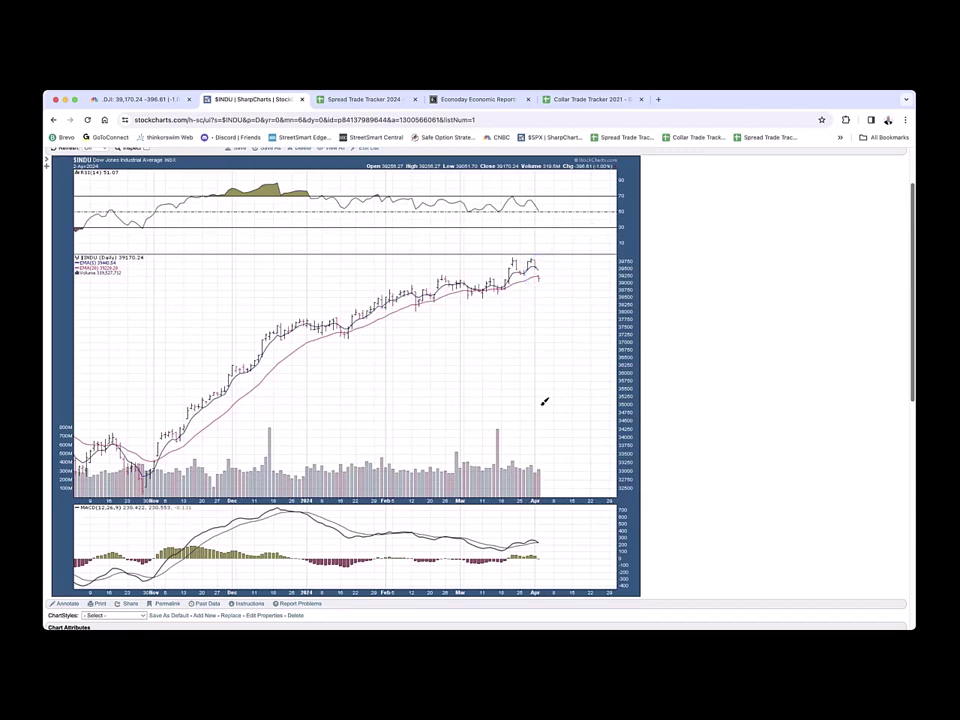
Mark the Dow's March to April highs and latest drop, and sketch a projected decline from the recent peak
mouse_move(457, 275)
mouse_down()
mouse_move(438, 276)
mouse_move(446, 290)
mouse_move(447, 282)
mouse_move(503, 291)
mouse_move(499, 275)
mouse_move(528, 268)
mouse_move(524, 252)
mouse_up()
drag(545, 261, 537, 286)
mouse_move(521, 270)
mouse_down()
mouse_move(531, 259)
mouse_move(614, 318)
mouse_up()
mouse_move(530, 256)
mouse_down()
mouse_move(521, 263)
mouse_move(562, 293)
mouse_up()
Draw two upward arrows and short rising lines in the blank area beside the Dow chart
drag(661, 302, 689, 294)
mouse_move(714, 343)
mouse_down()
mouse_move(709, 263)
mouse_move(735, 262)
mouse_up()
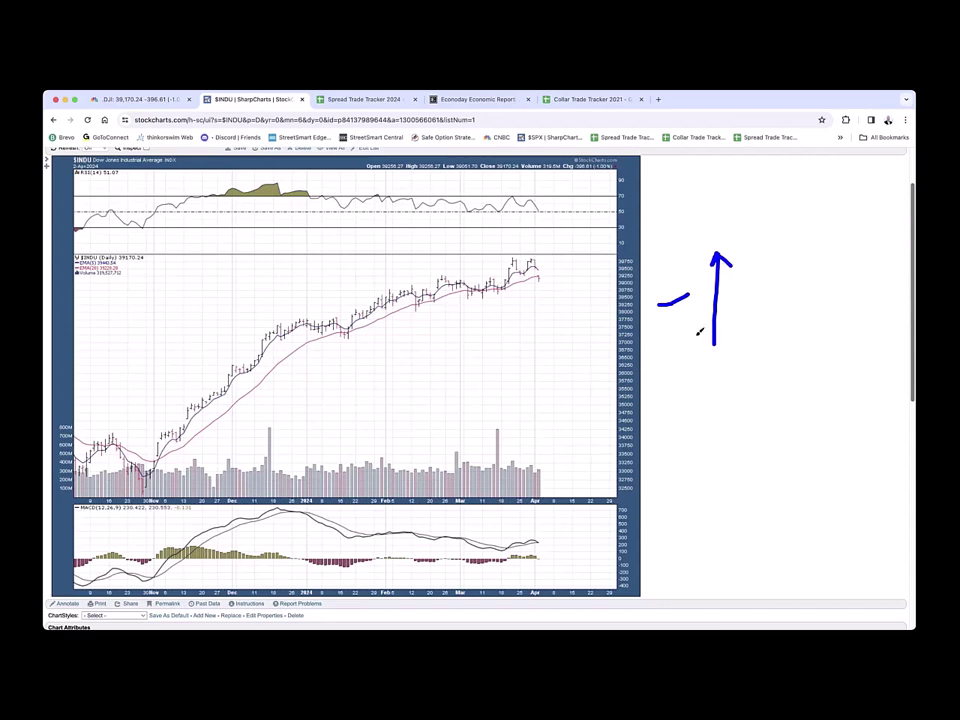
drag(691, 296, 693, 349)
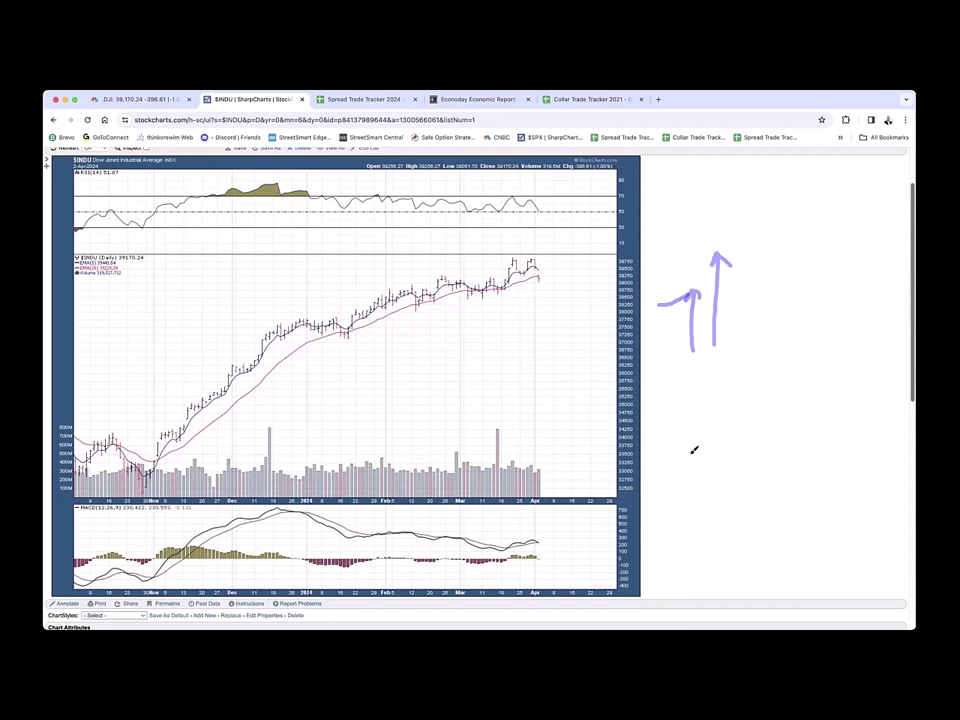
drag(726, 307, 785, 278)
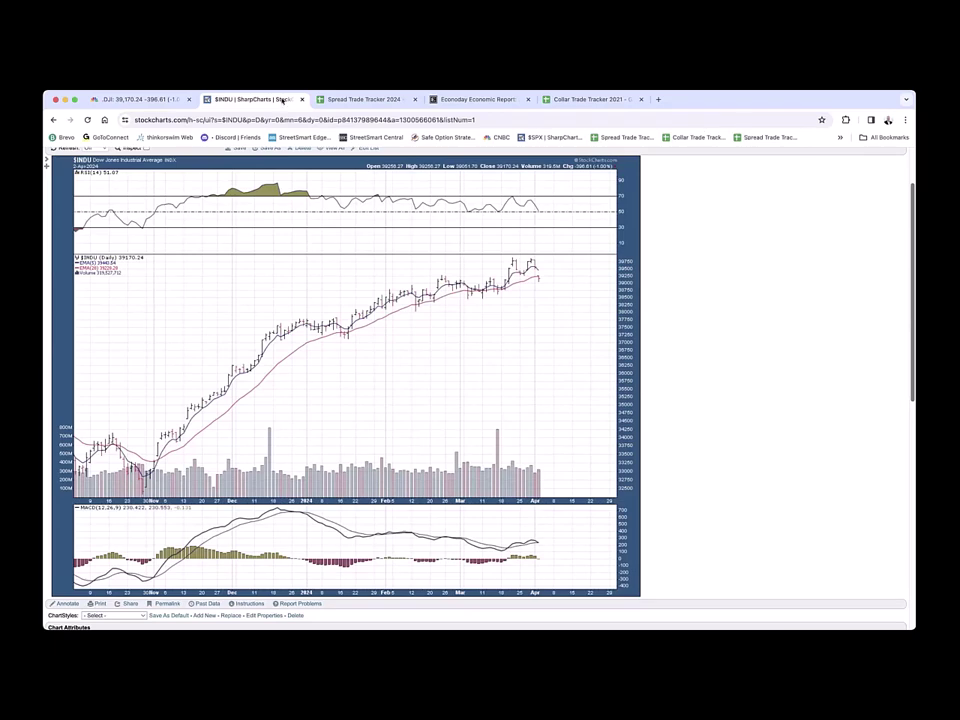
Bring up CNBC's oil quotes and display the WTI Crude (May'24) chart over six months
click(125, 99)
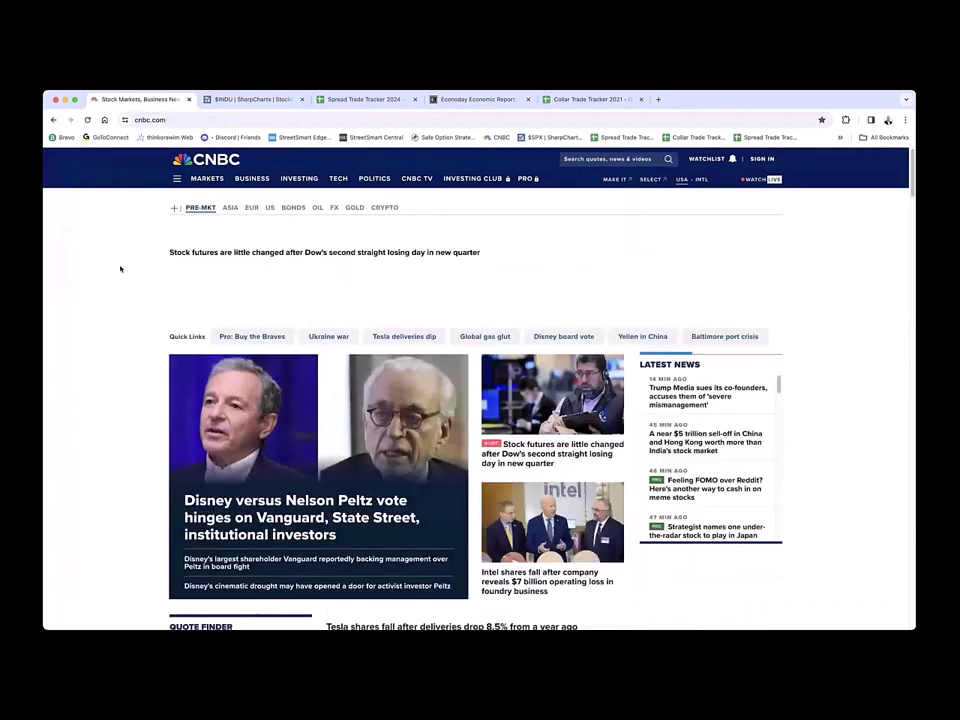
click(316, 208)
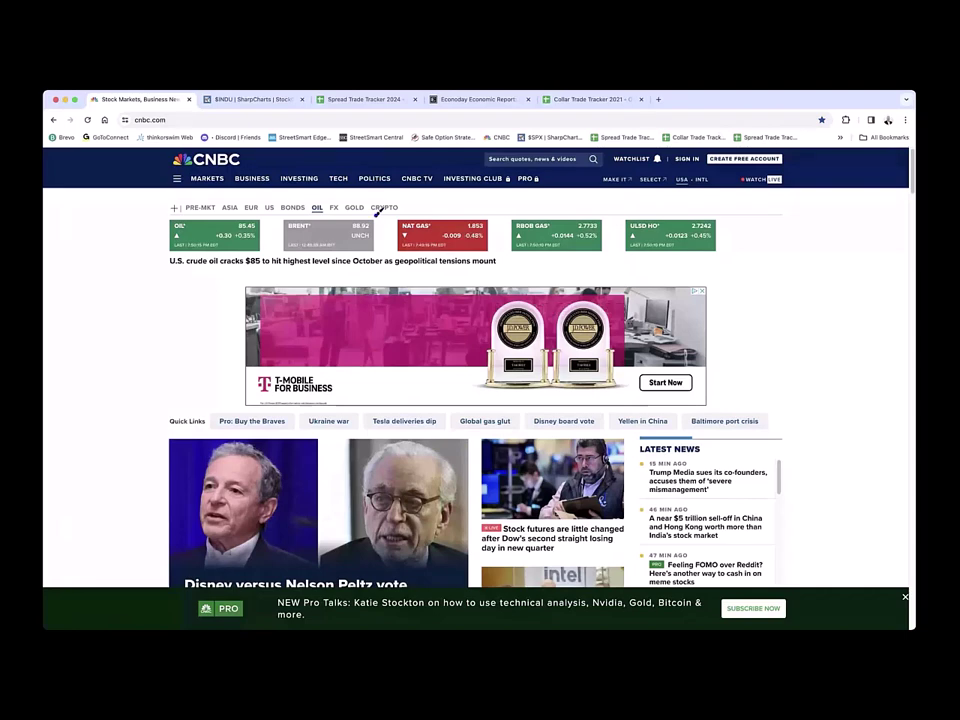
mouse_move(376, 212)
mouse_down()
mouse_move(288, 212)
mouse_move(292, 234)
mouse_move(350, 240)
mouse_move(387, 228)
mouse_up()
mouse_move(258, 209)
mouse_down()
mouse_move(218, 208)
mouse_move(154, 232)
mouse_move(272, 228)
mouse_up()
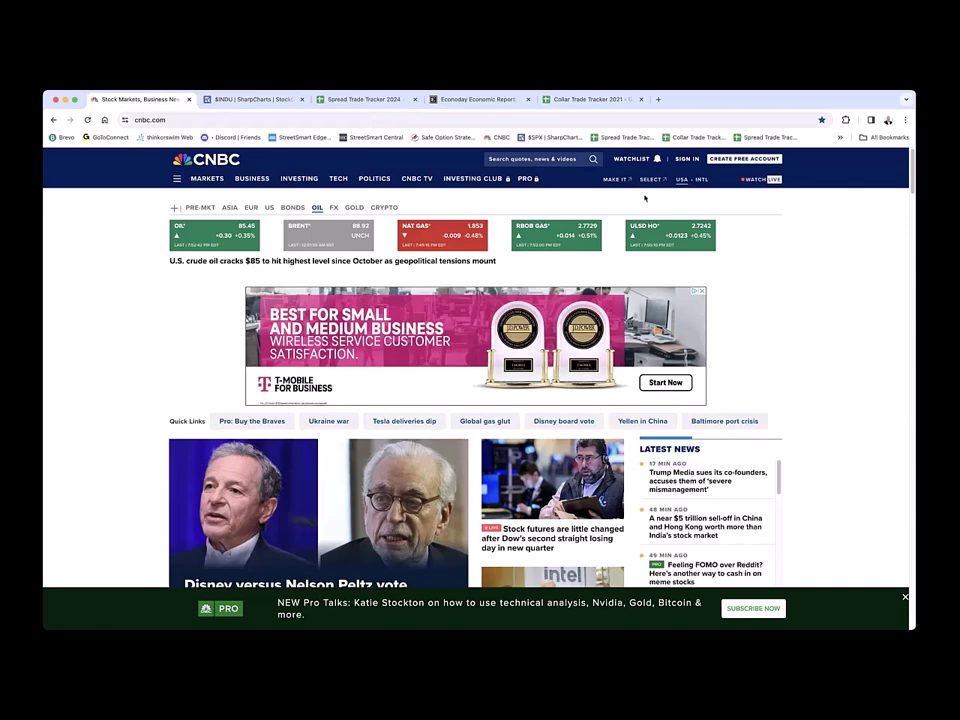
click(213, 242)
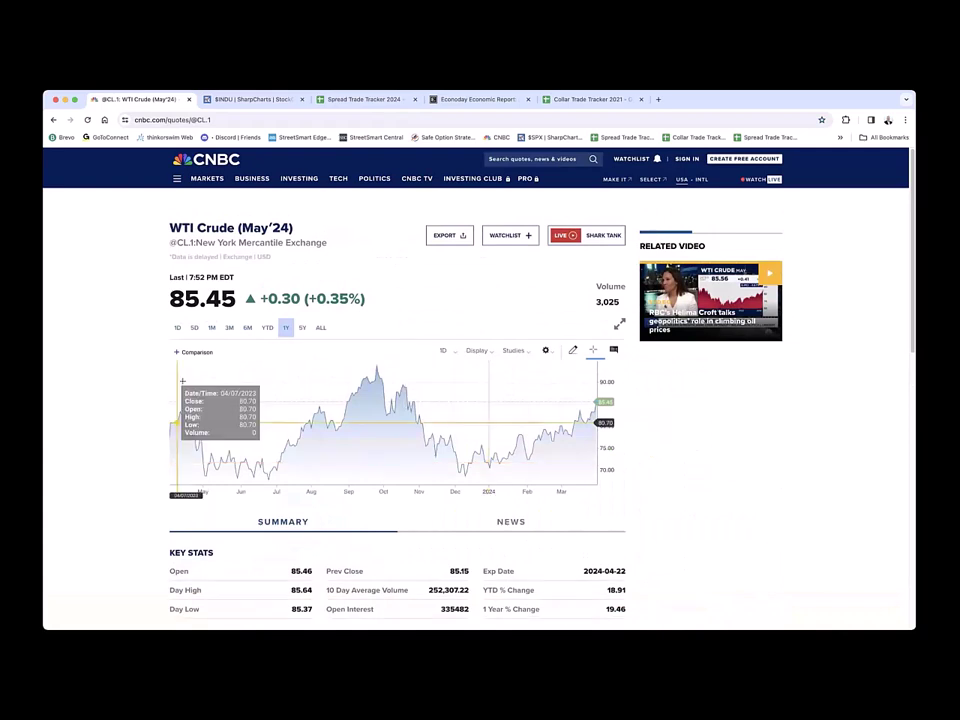
click(248, 357)
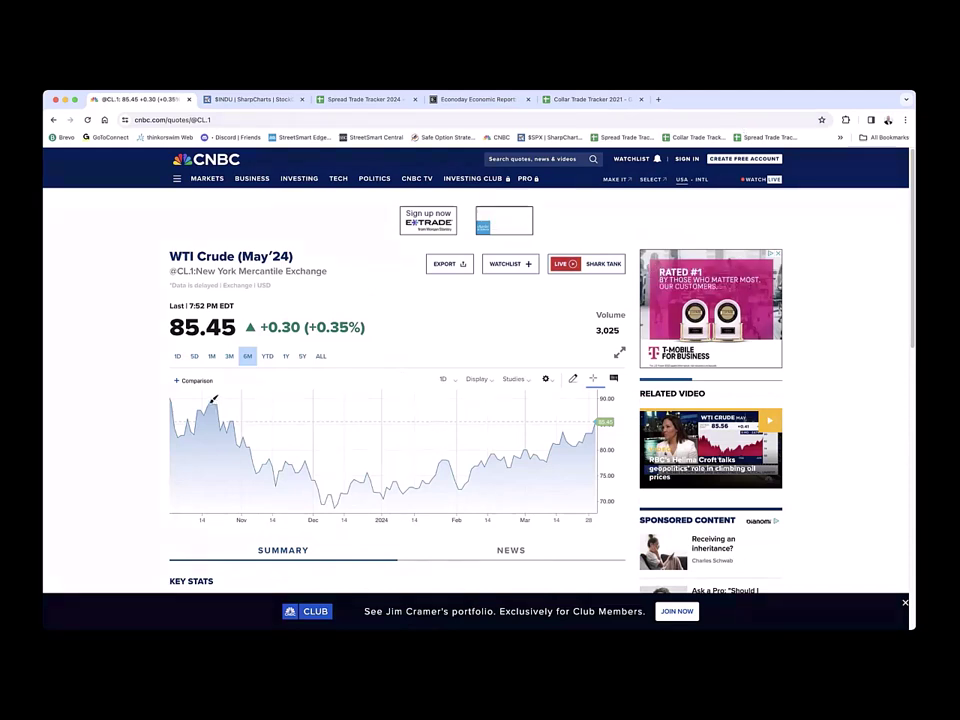
Mark WTI crude's October to December decline, its flat base near 70 and its rise since January, adding an upward arrow
drag(210, 402, 335, 505)
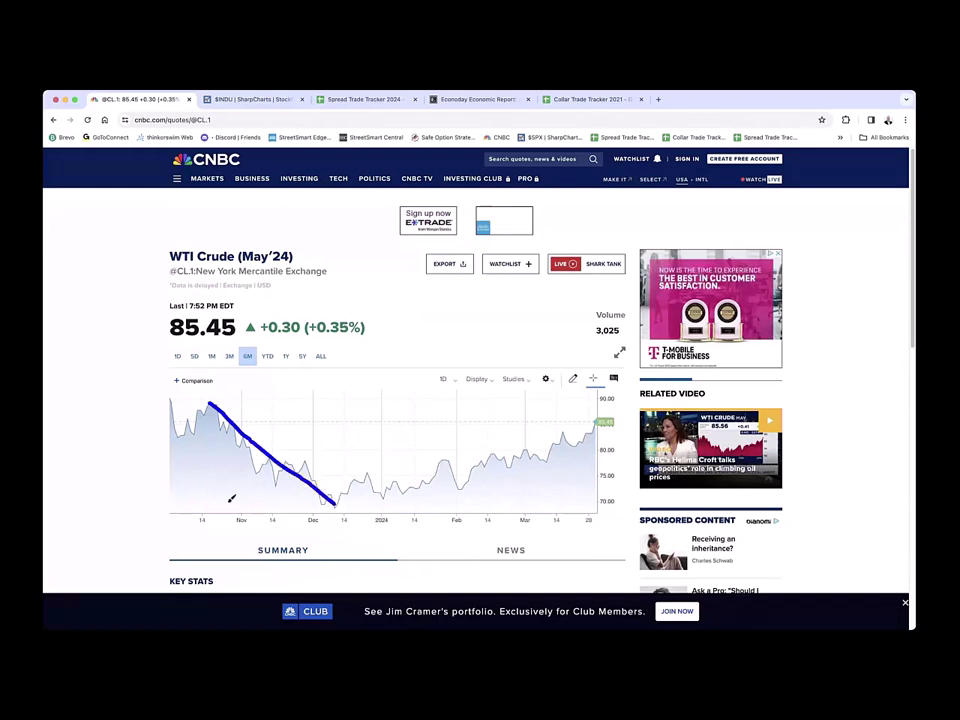
mouse_move(231, 498)
mouse_down()
mouse_move(446, 315)
mouse_move(446, 337)
mouse_up()
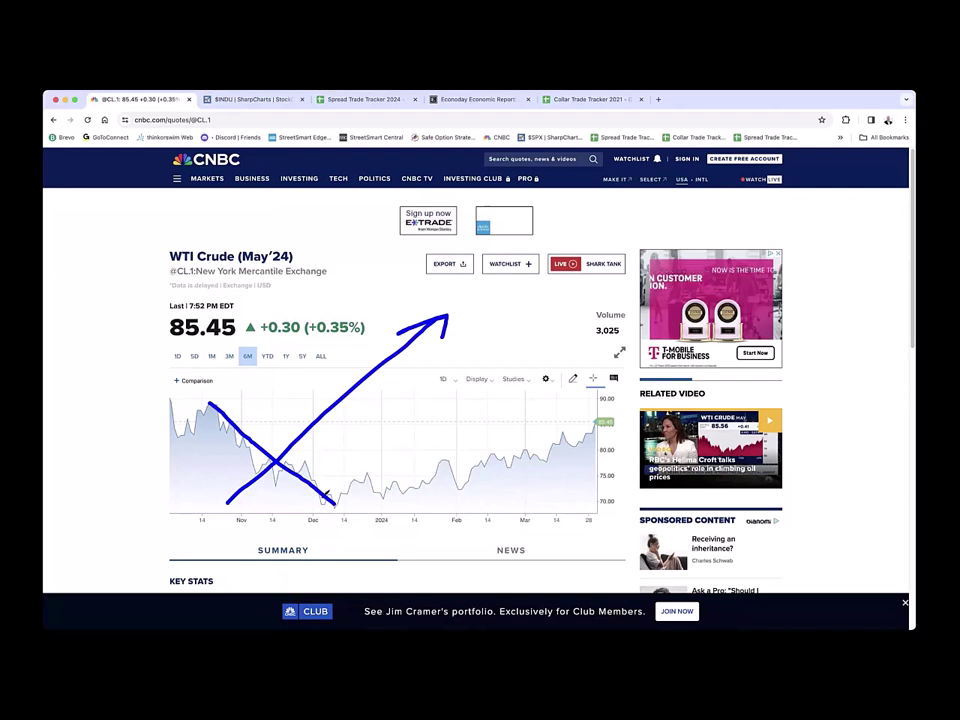
drag(330, 500, 403, 494)
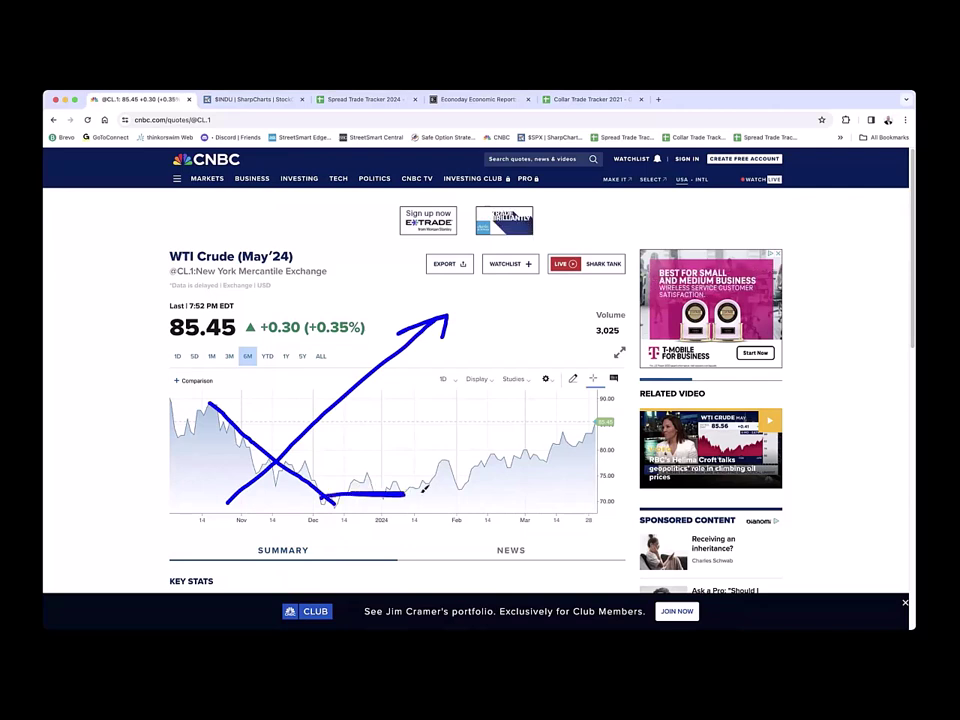
drag(405, 493, 600, 424)
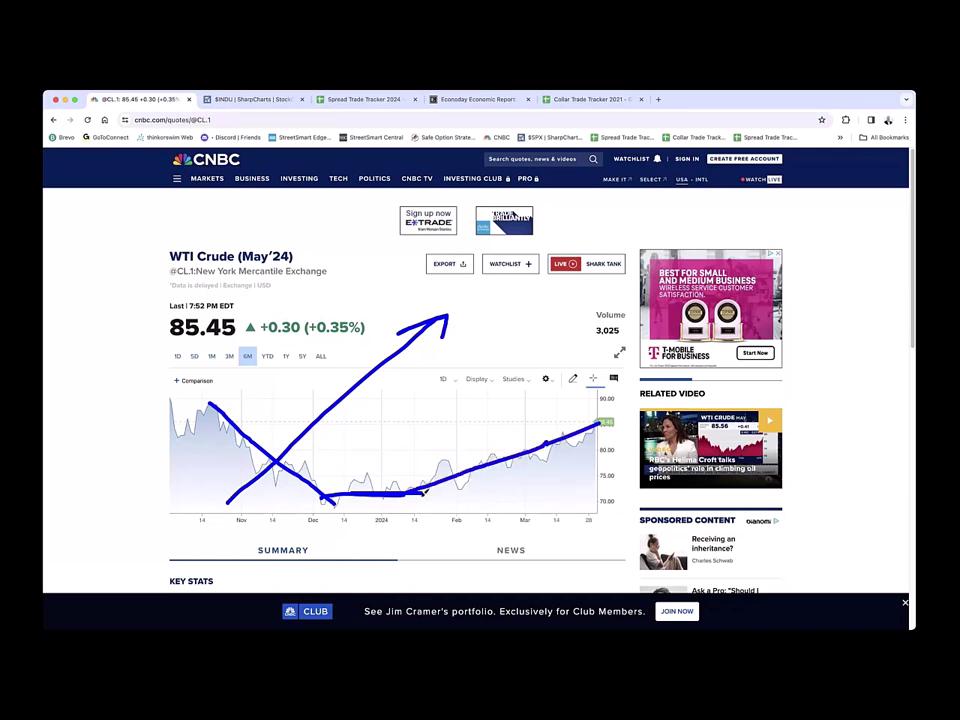
mouse_move(425, 491)
mouse_down()
mouse_move(455, 452)
mouse_move(516, 464)
mouse_move(565, 442)
mouse_up()
drag(383, 499, 430, 478)
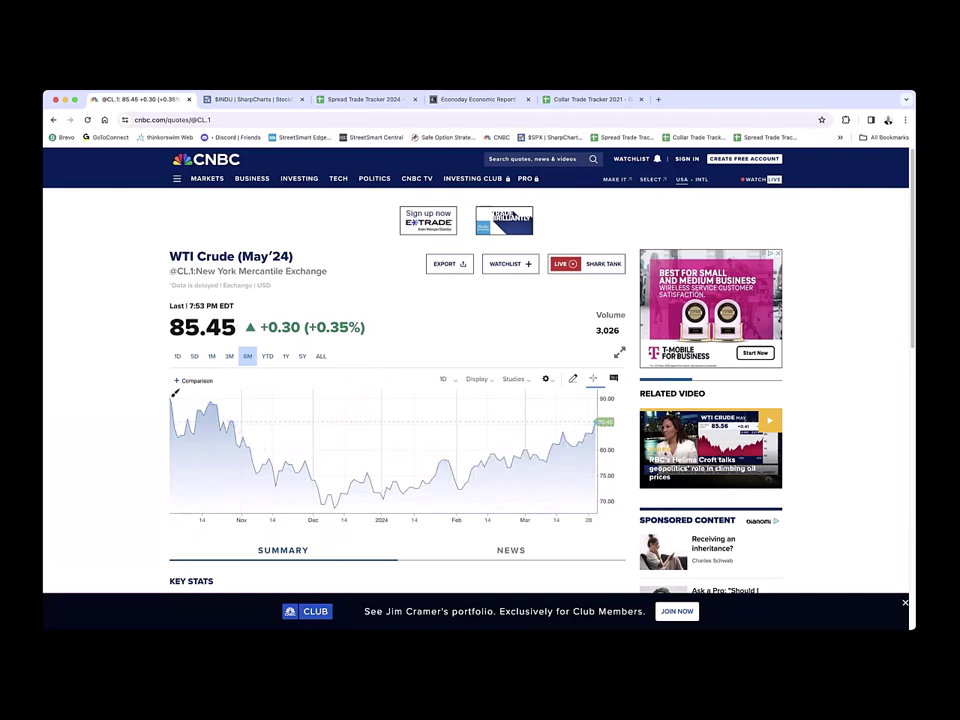
drag(172, 397, 282, 397)
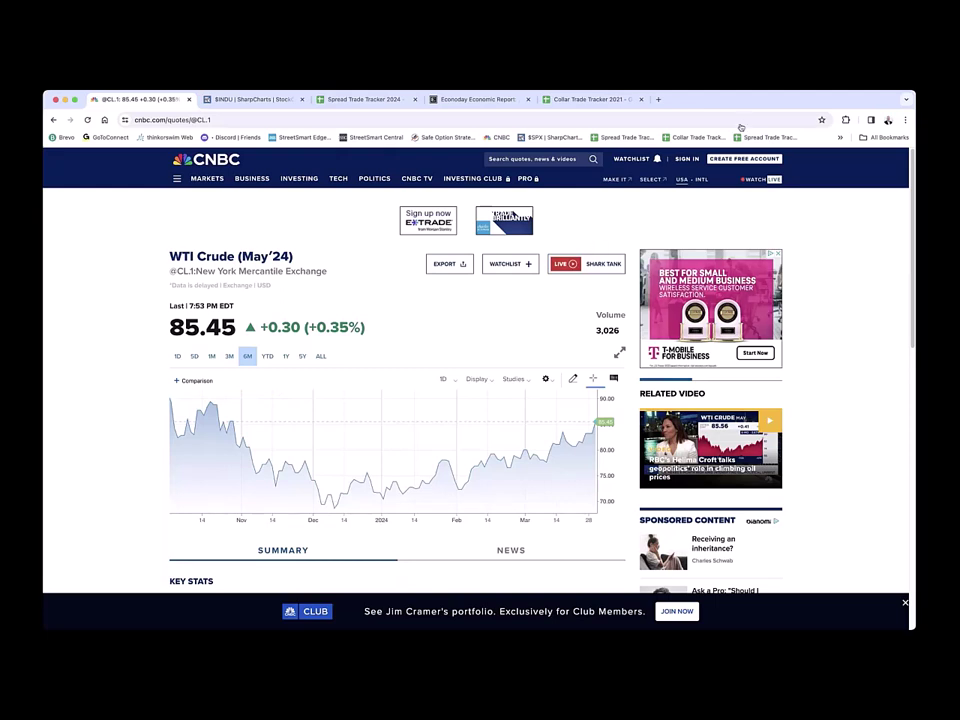
Open the $SPX chart in StockCharts and draw a projected decline from the recent high to about 5000
key(ctrl+Tab)
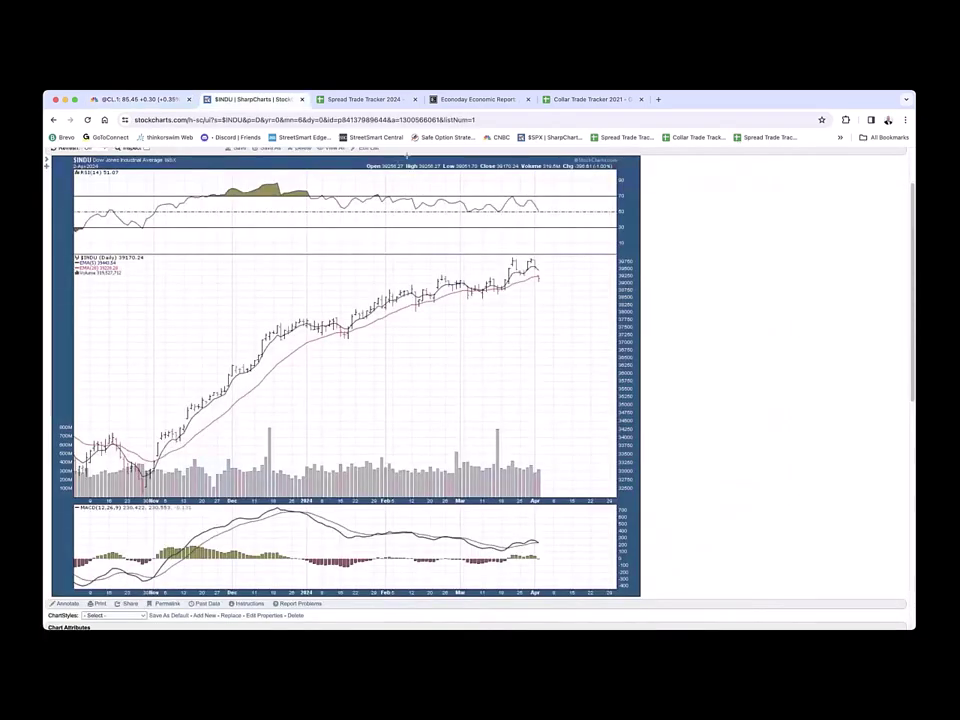
click(523, 140)
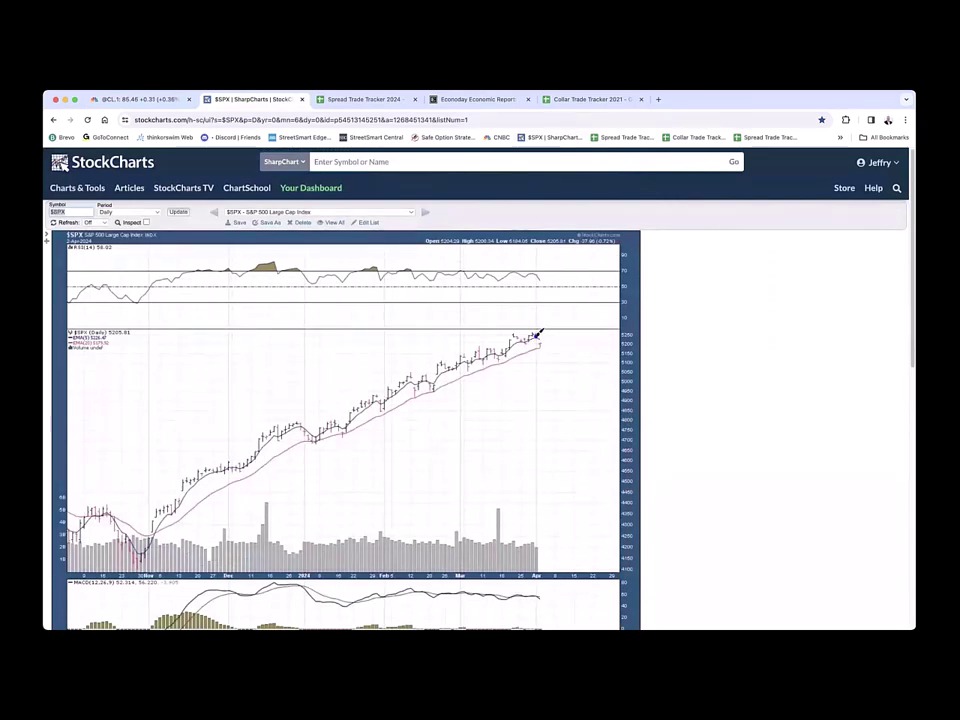
mouse_move(538, 334)
mouse_down()
mouse_move(611, 376)
mouse_move(624, 396)
mouse_up()
drag(540, 329, 603, 378)
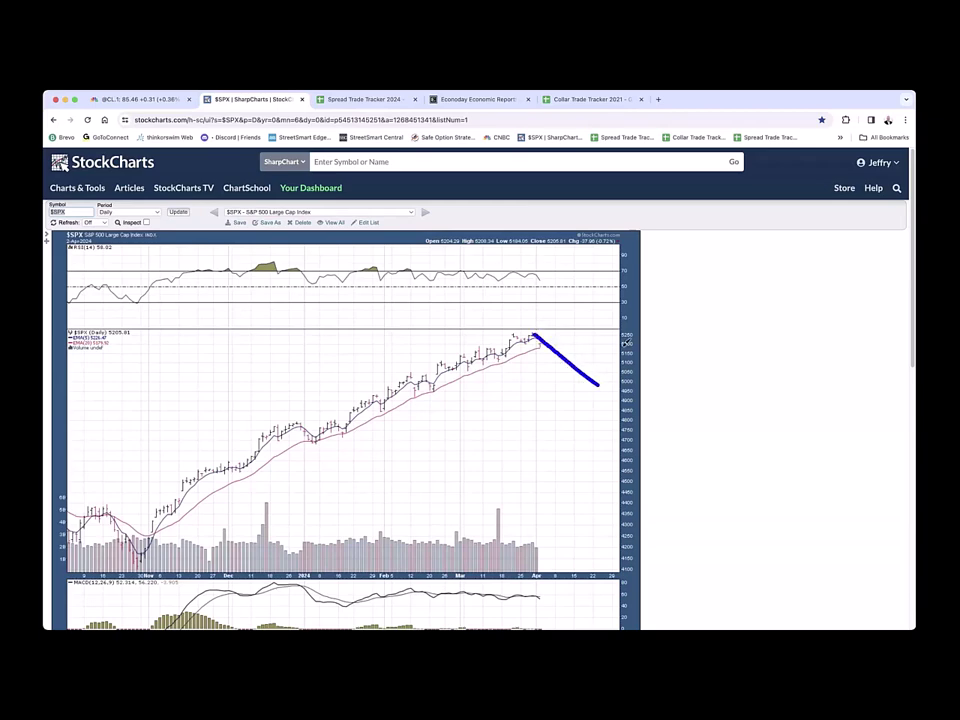
Redraw the projected S&P 500 decline from the recent high and sketch a rising line in the blank area beyond the chart
drag(700, 290, 661, 277)
mouse_move(604, 334)
mouse_down()
mouse_move(599, 342)
mouse_move(622, 328)
mouse_up()
mouse_move(533, 336)
mouse_down()
mouse_move(560, 366)
mouse_move(671, 434)
mouse_up()
drag(530, 333, 672, 446)
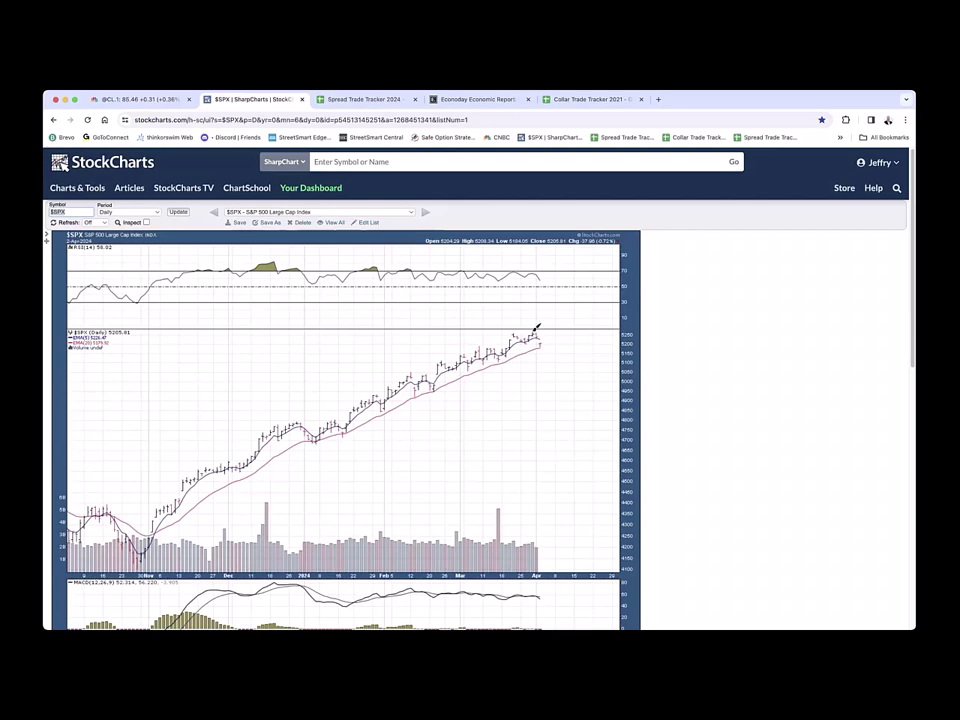
mouse_move(535, 331)
mouse_down()
mouse_move(612, 389)
mouse_move(657, 357)
mouse_move(813, 328)
mouse_up()
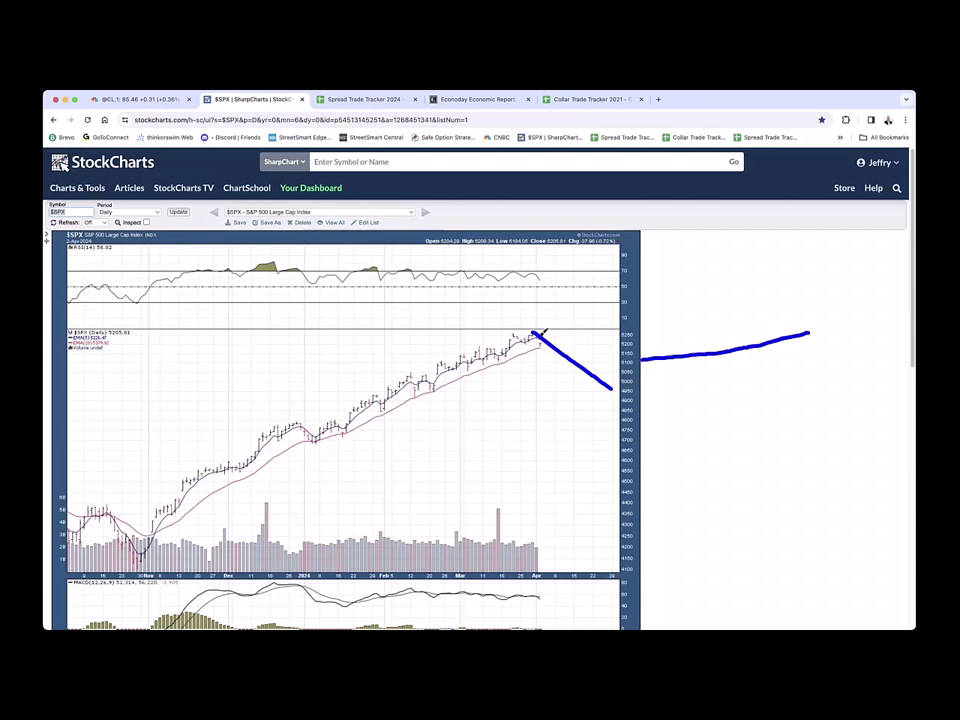
mouse_move(537, 333)
mouse_down()
mouse_move(620, 388)
mouse_move(679, 410)
mouse_move(738, 369)
mouse_up()
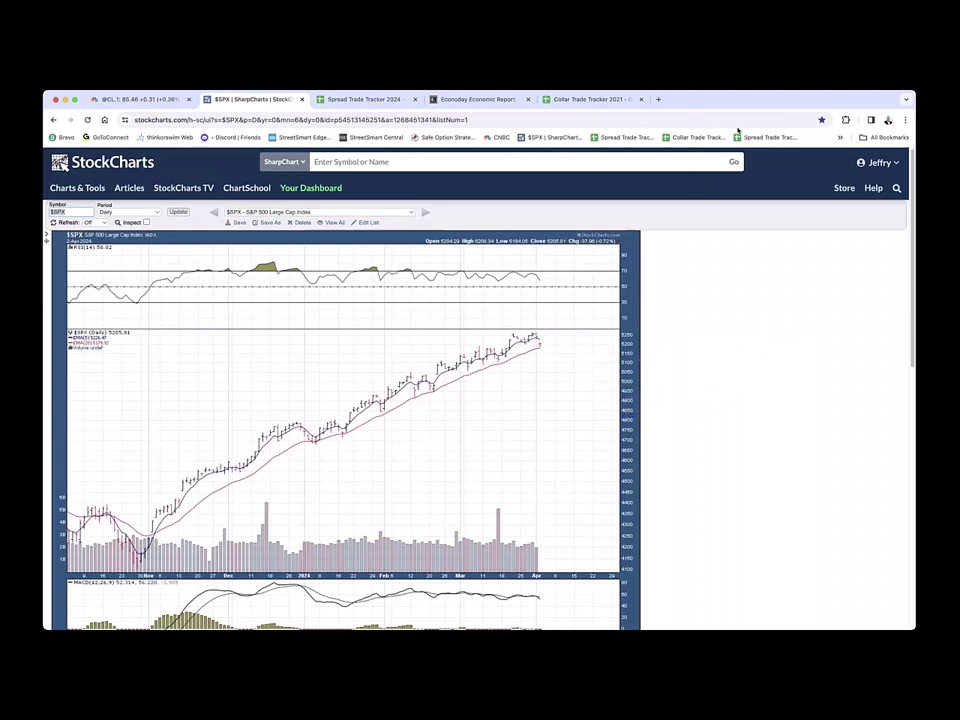
Open Econoday's weekly economic calendar for April 1 to 5
click(472, 101)
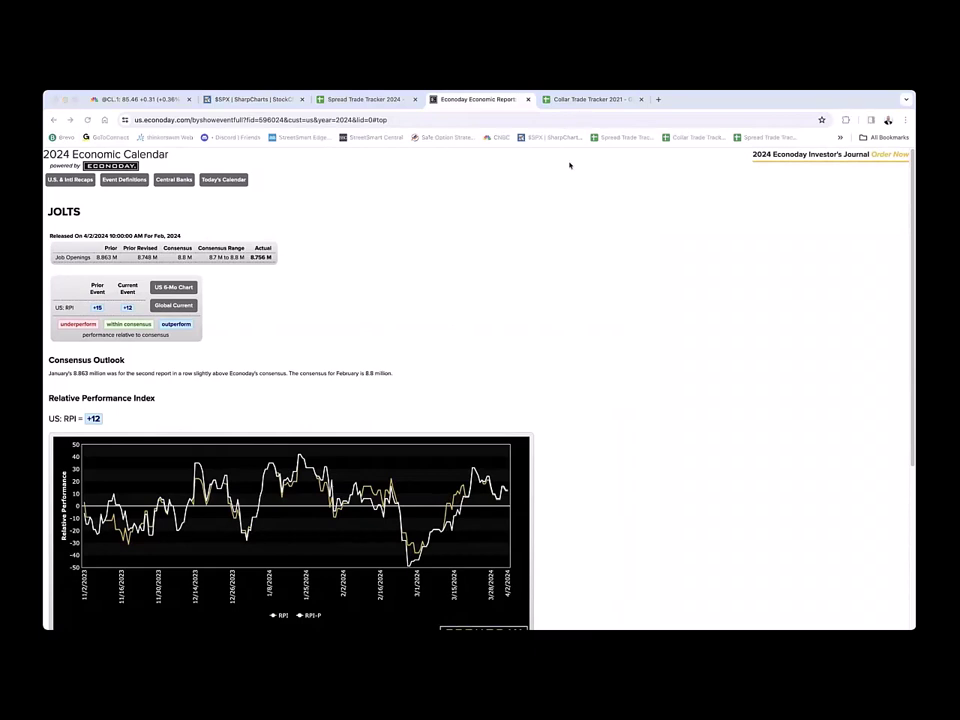
click(223, 179)
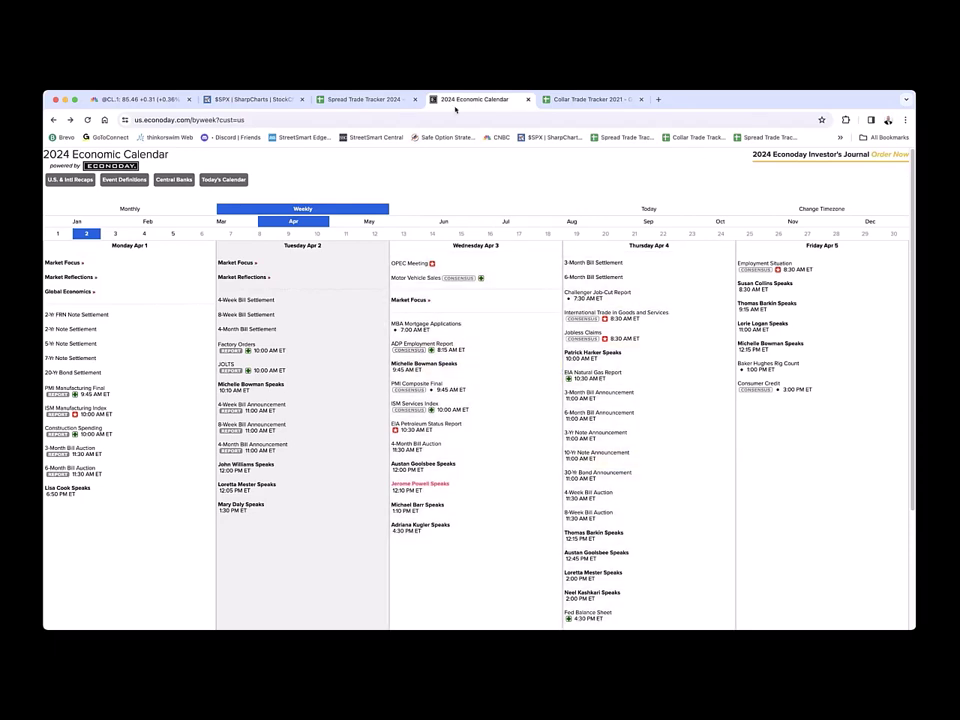
Return to the $SPX chart, mark its latest bars, and draw one long and two short vertical strokes to their right
click(275, 101)
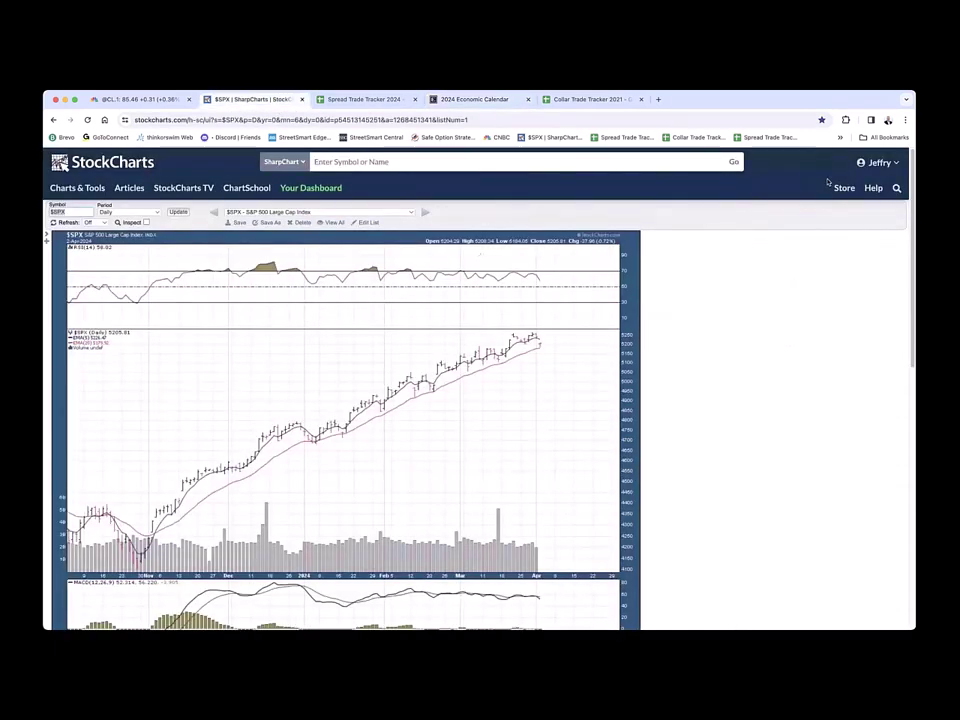
mouse_move(543, 333)
mouse_down()
mouse_move(560, 336)
mouse_move(549, 341)
mouse_up()
drag(541, 329, 552, 340)
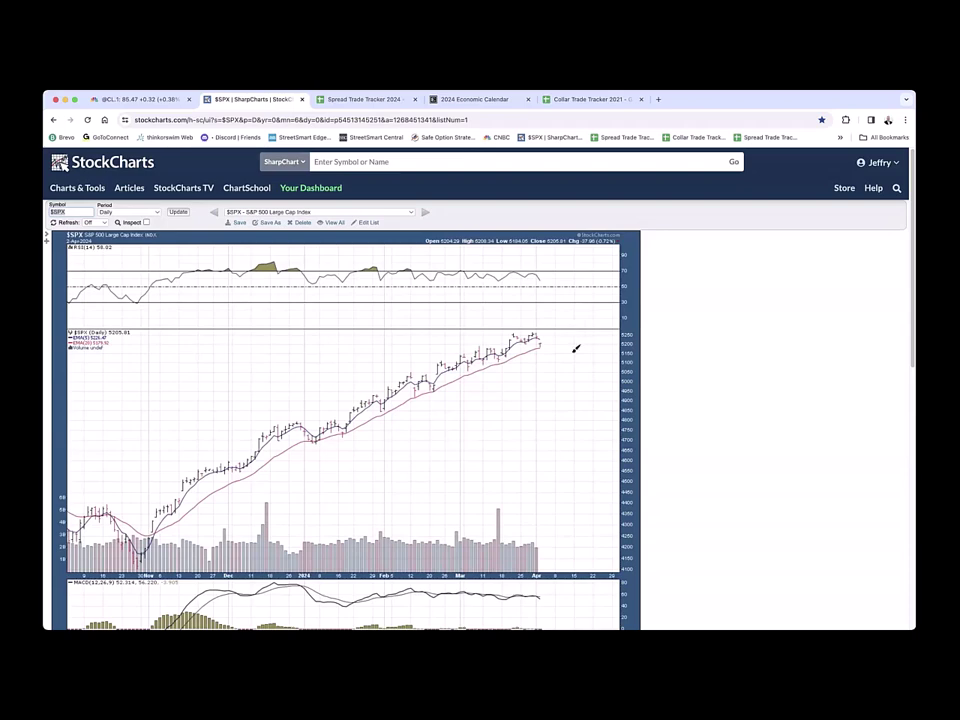
drag(573, 328, 573, 395)
mouse_move(581, 350)
mouse_down()
mouse_move(578, 336)
mouse_move(602, 351)
mouse_up()
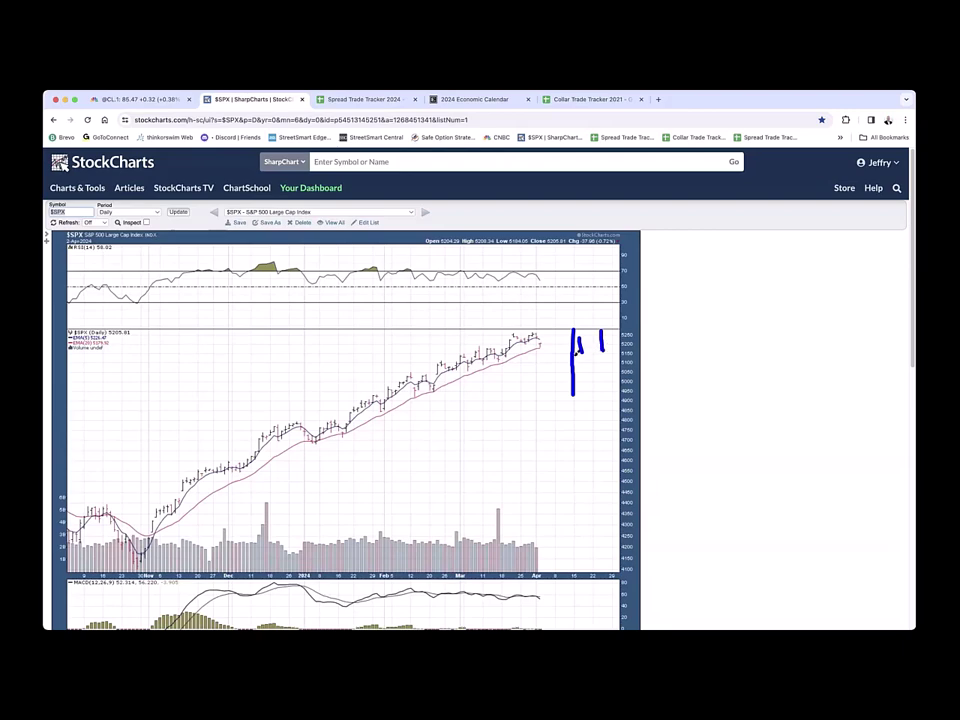